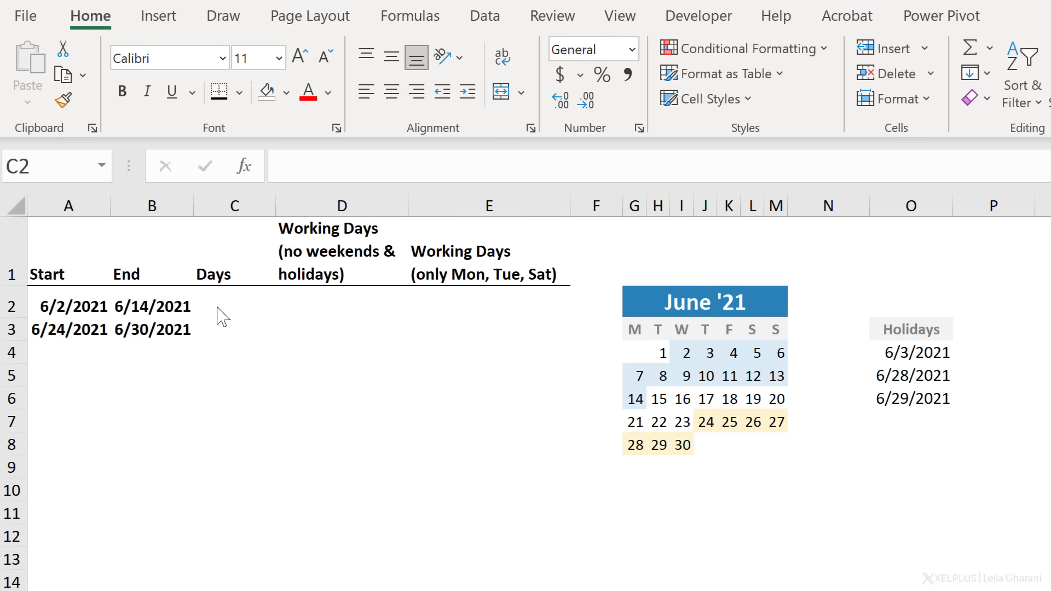
Enter =B2-A2 in C2 and fill it down to C3, giving 12 and 6 days.
{"action": "left_click", "coordinate": [218, 307]}
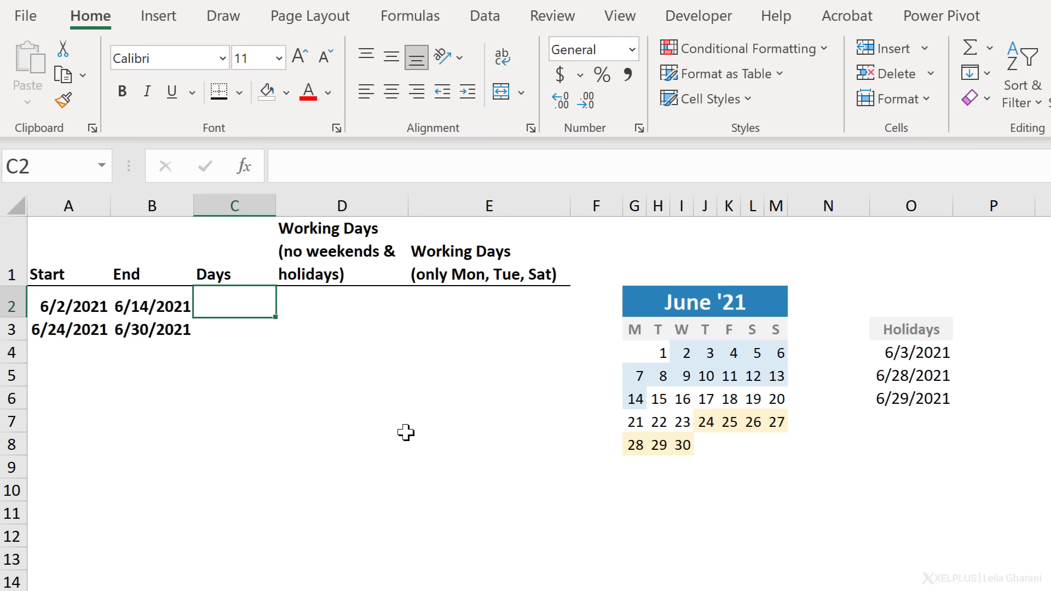
{"action": "type", "text": "="}
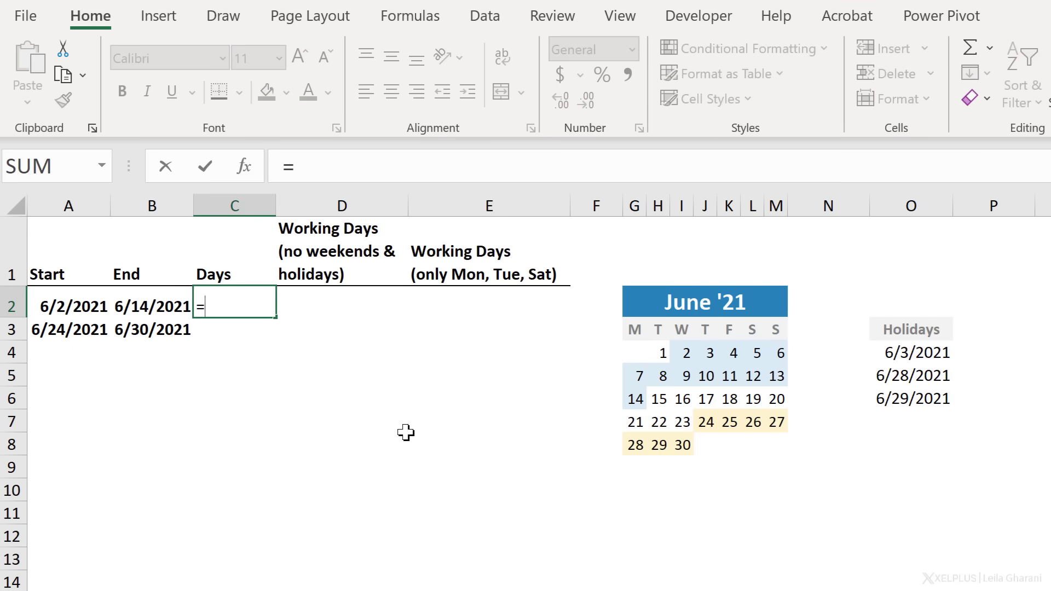
{"action": "key", "text": "Left"}
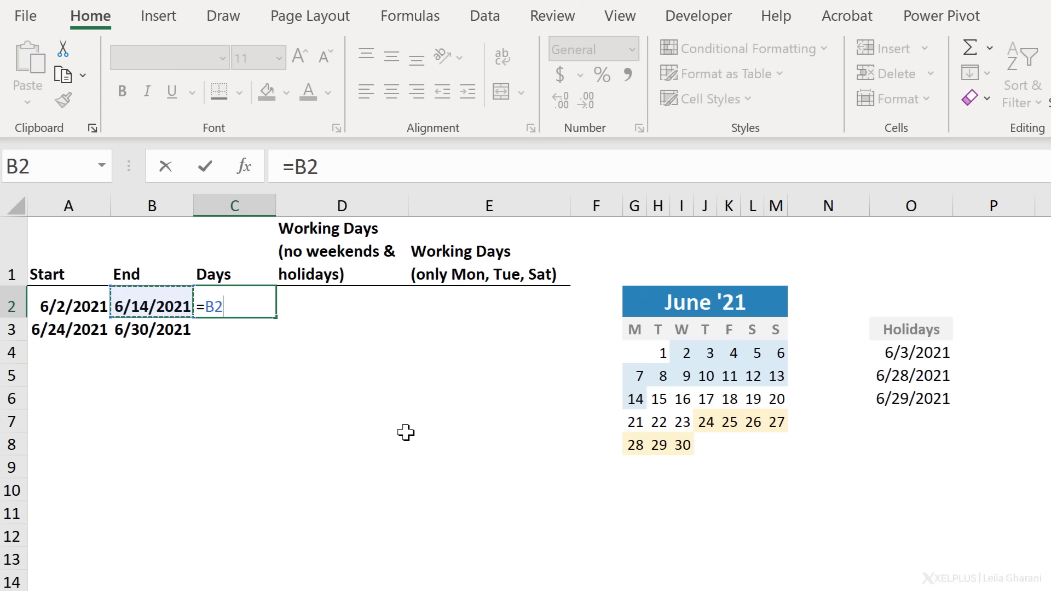
{"action": "type", "text": "-"}
{"action": "key", "text": "Left"}
{"action": "key", "text": "Left"}
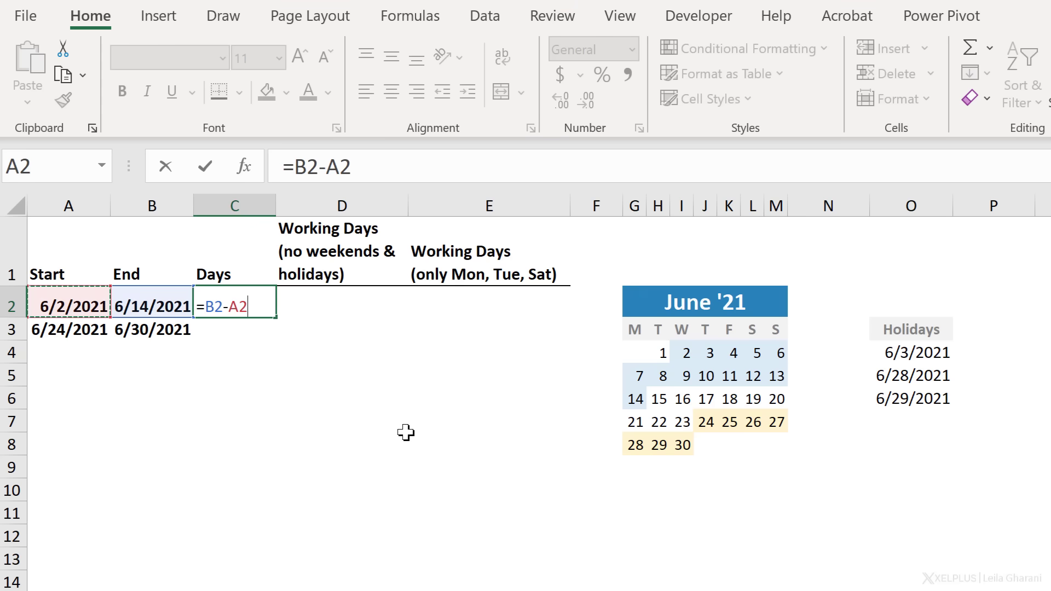
{"action": "key", "text": "Return"}
{"action": "key", "text": "Up"}
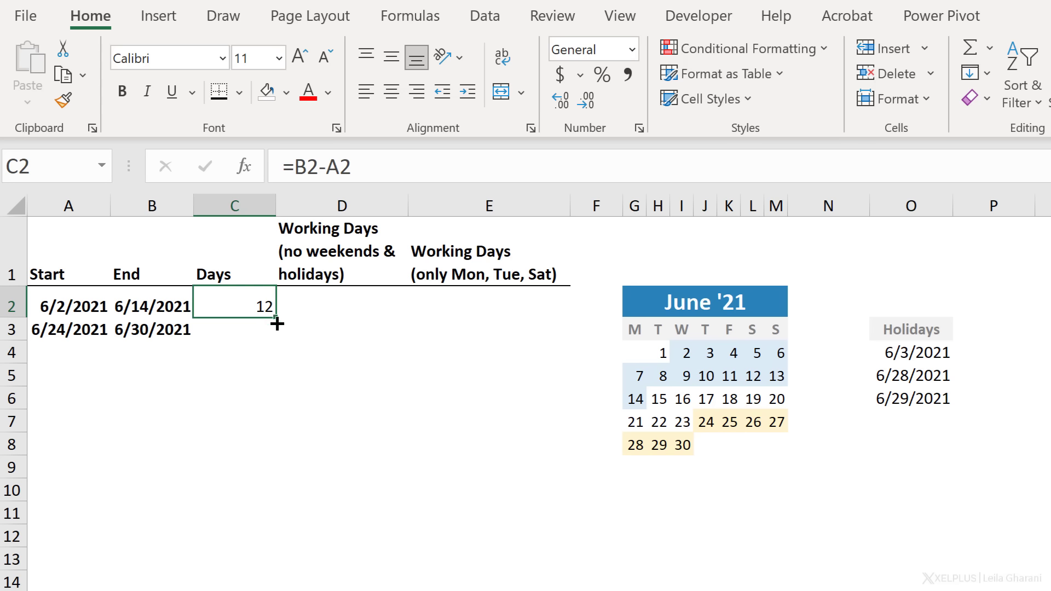
{"action": "left_click_drag", "start_coordinate": [277, 321], "coordinate": [276, 331]}
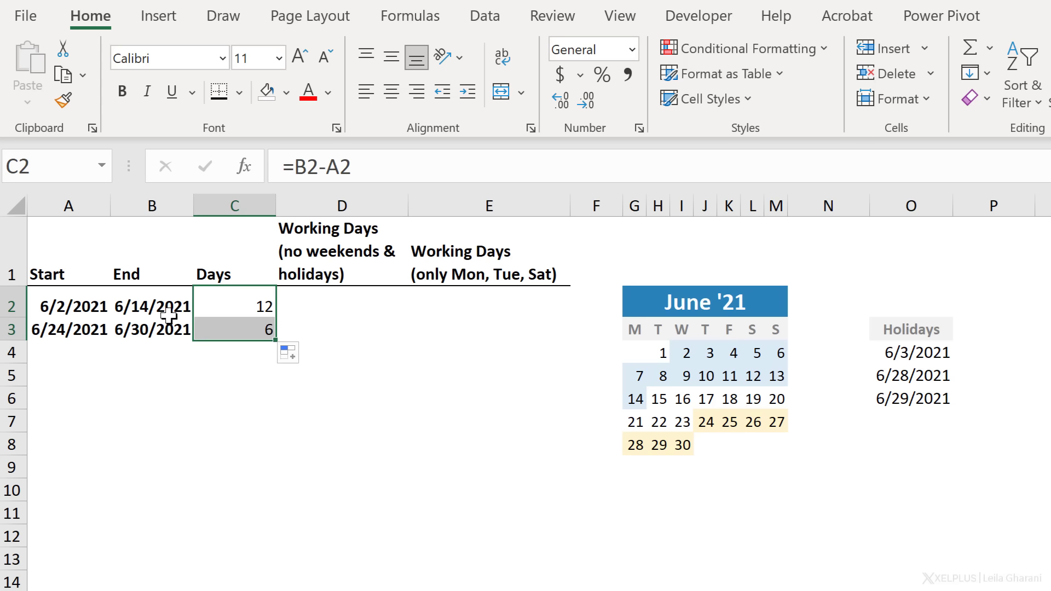
{"action": "left_click", "coordinate": [242, 302]}
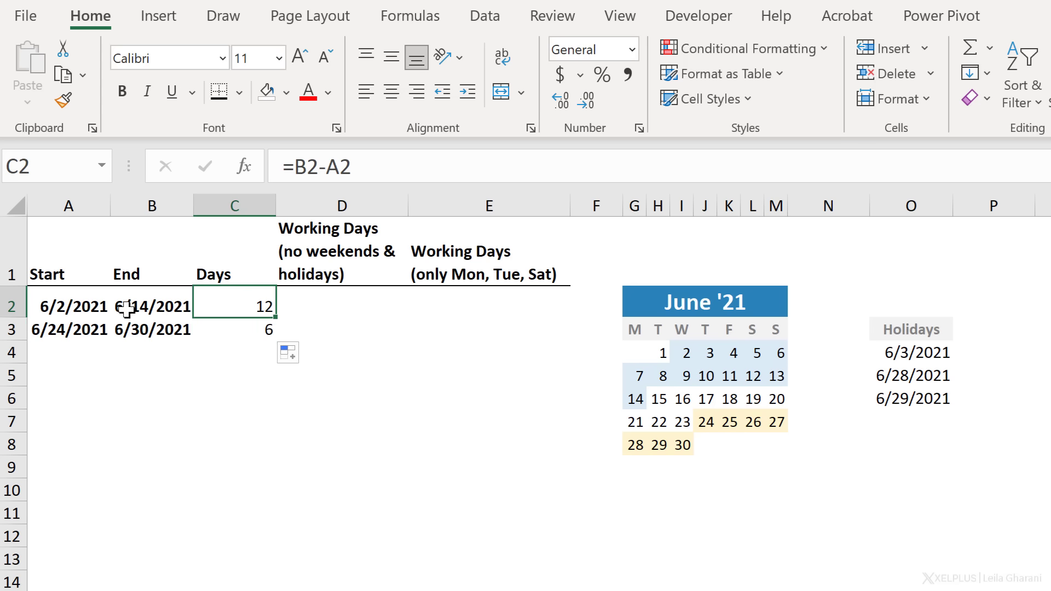
{"action": "left_click", "coordinate": [214, 327]}
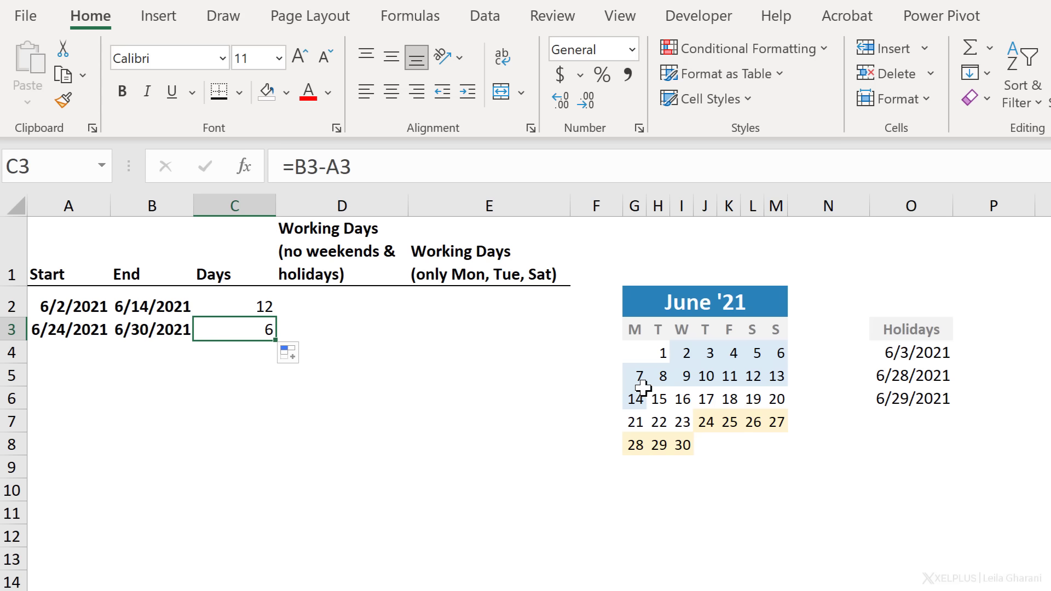
{"action": "left_click", "coordinate": [681, 353]}
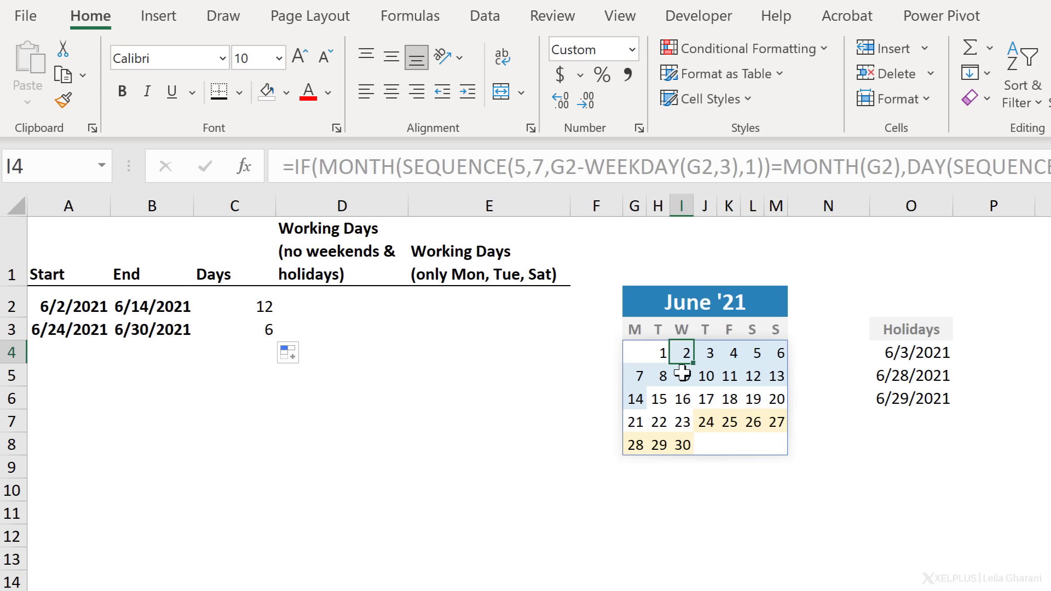
{"action": "left_click", "coordinate": [684, 377]}
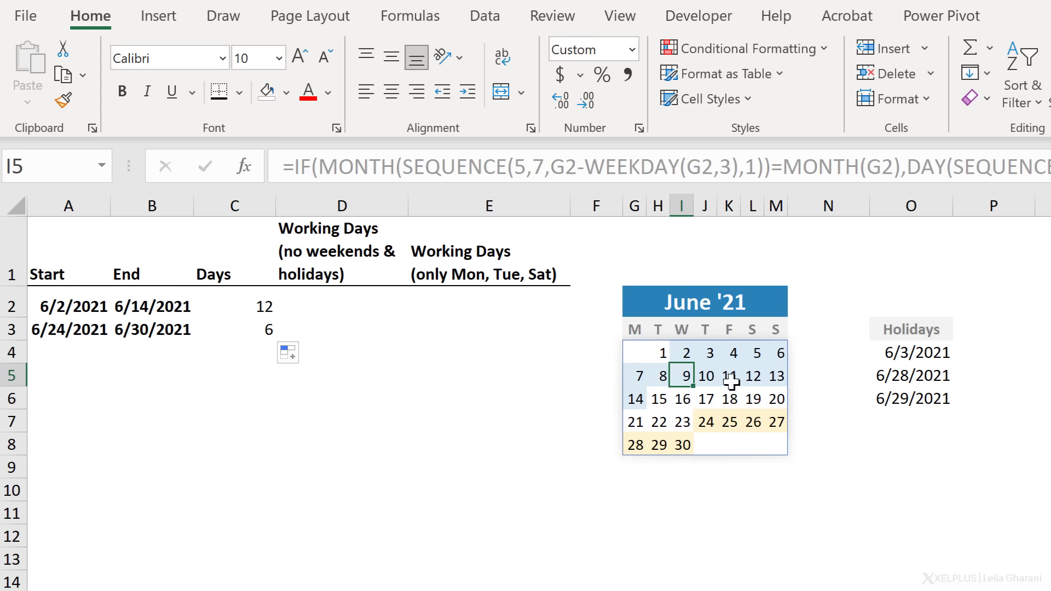
{"action": "left_click", "coordinate": [637, 400]}
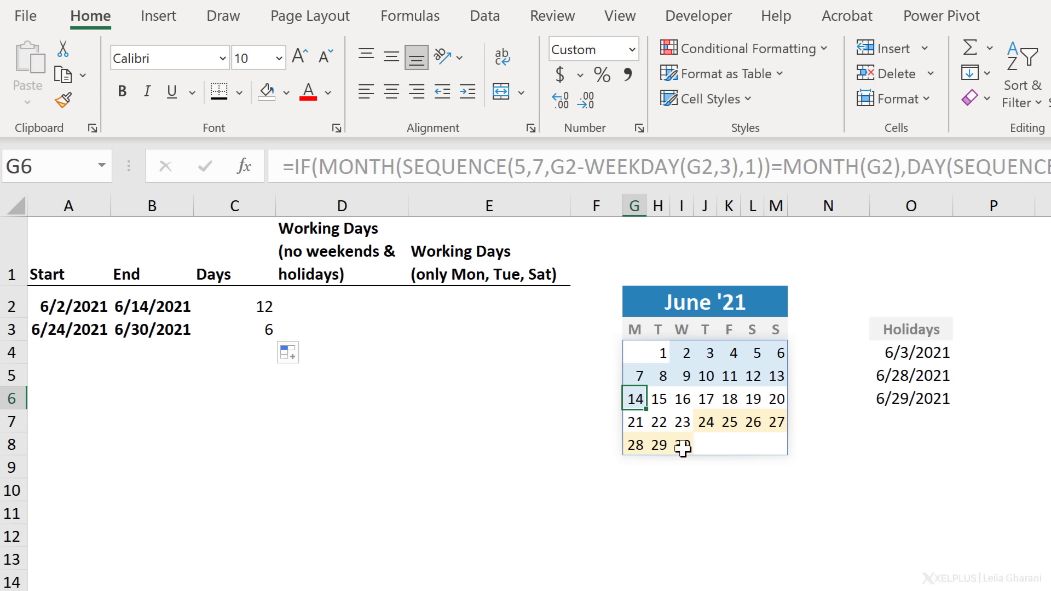
{"action": "left_click", "coordinate": [273, 305]}
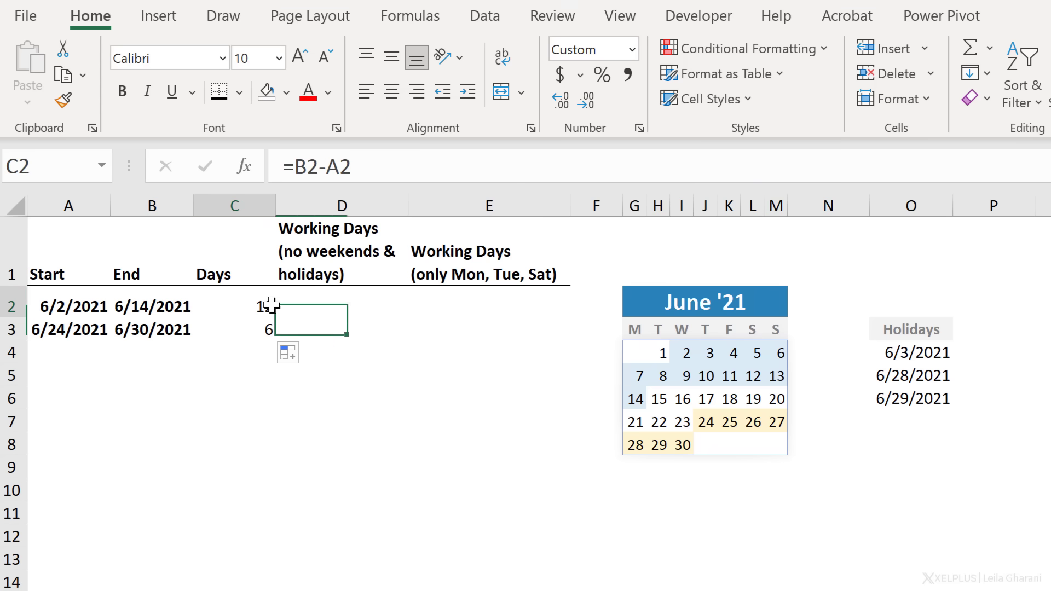
{"action": "left_click", "coordinate": [322, 305]}
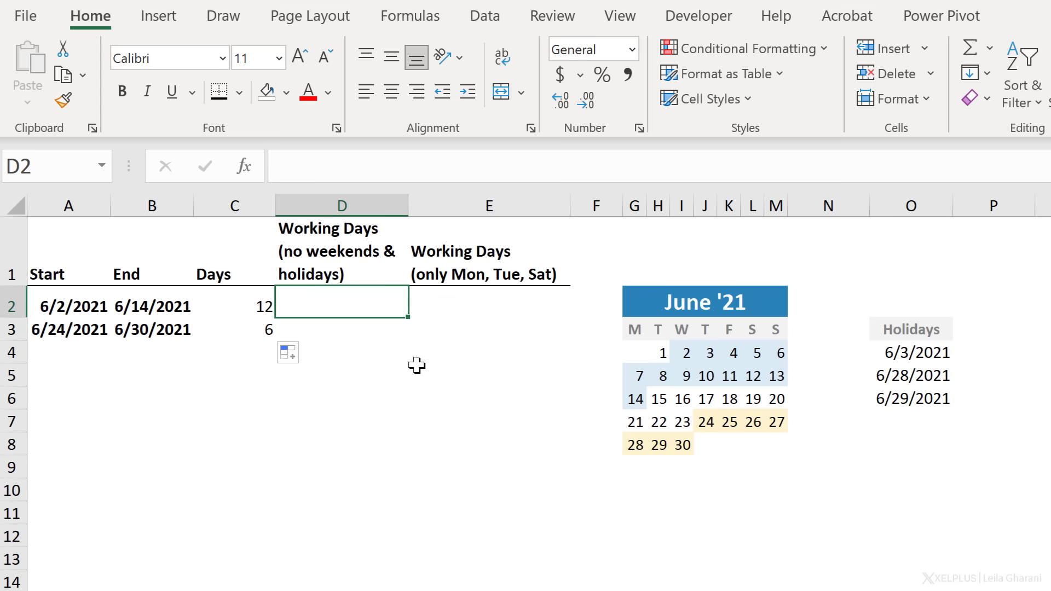
Start D2's formula as =NETWORKDAYS.INTL( using the =net autocomplete.
{"action": "type", "text": "="}
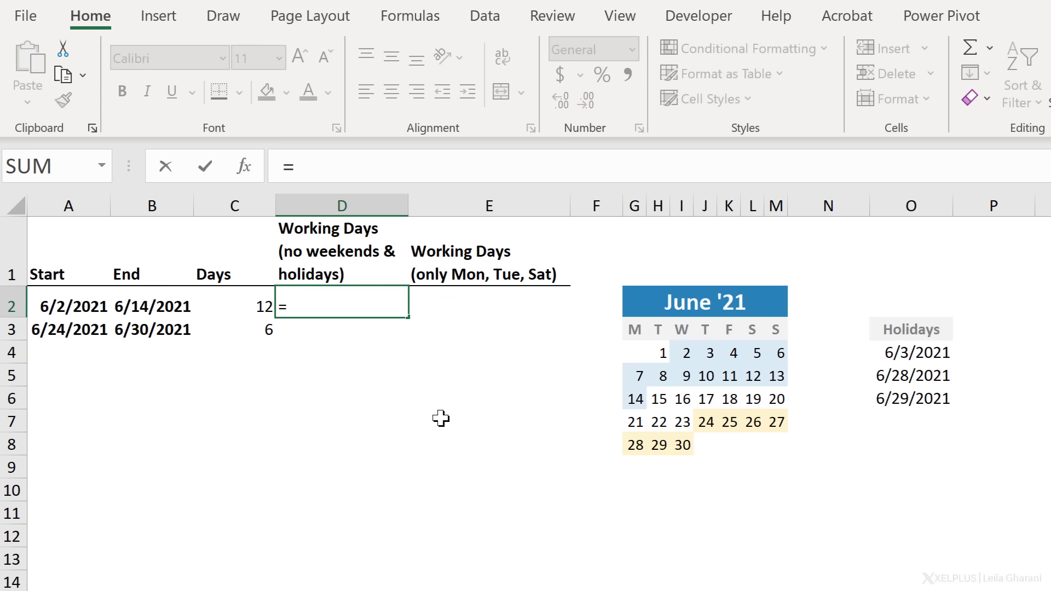
{"action": "type", "text": "net"}
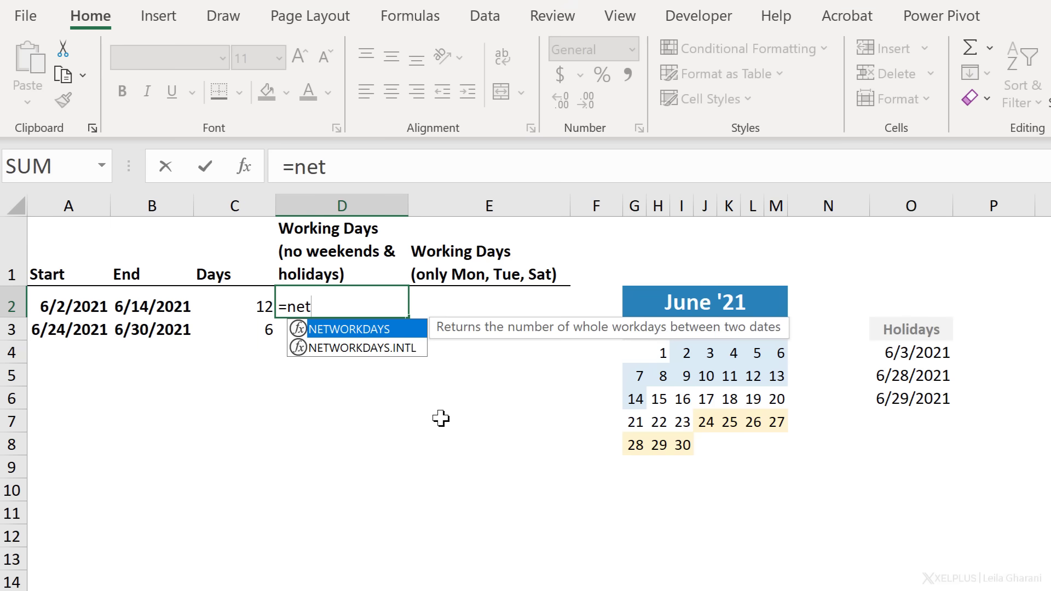
{"action": "key", "text": "Down"}
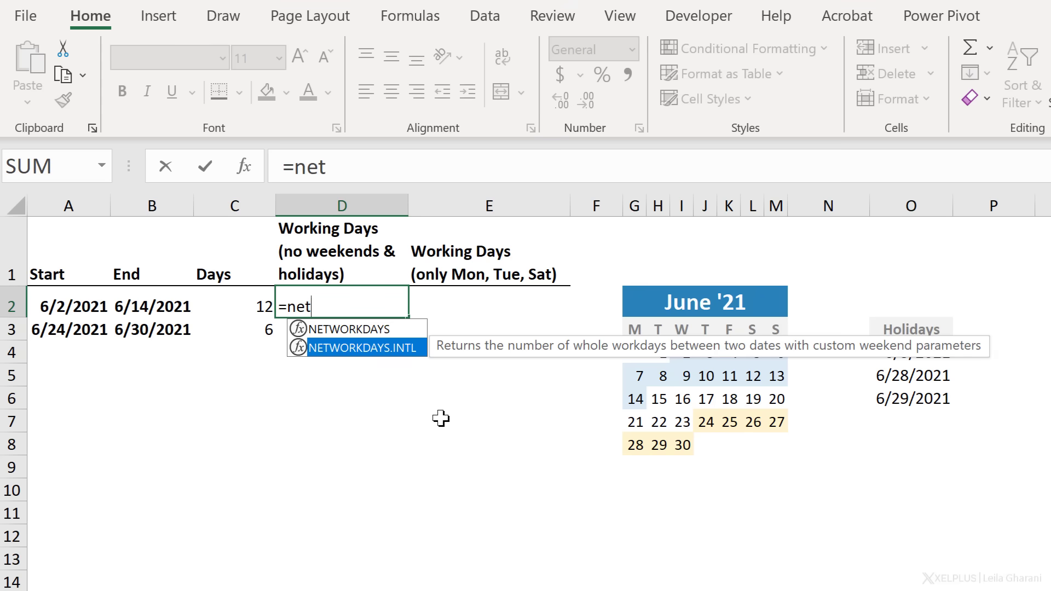
{"action": "key", "text": "Up"}
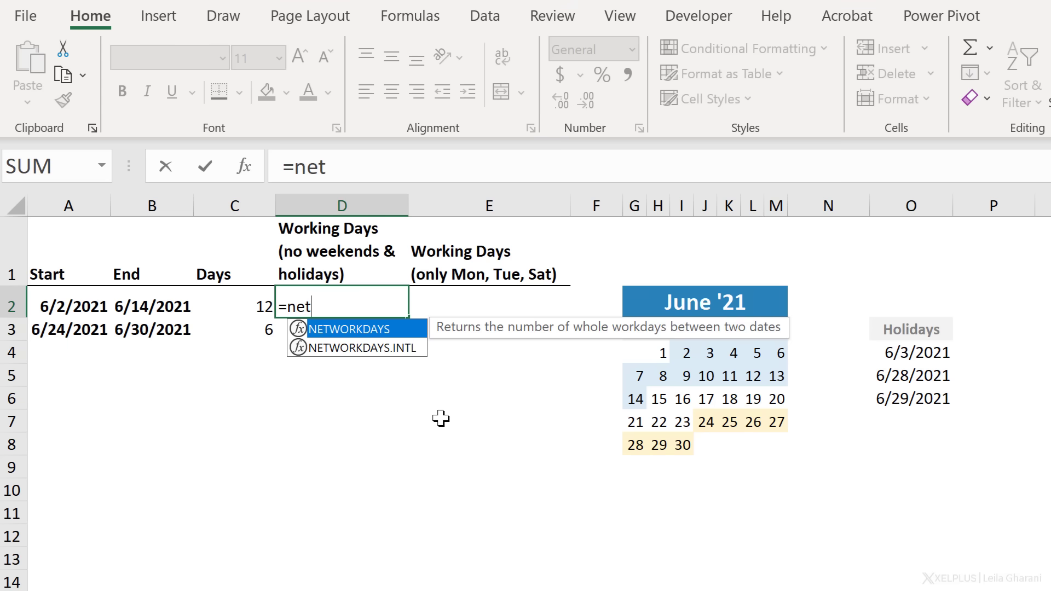
{"action": "key", "text": "Tab"}
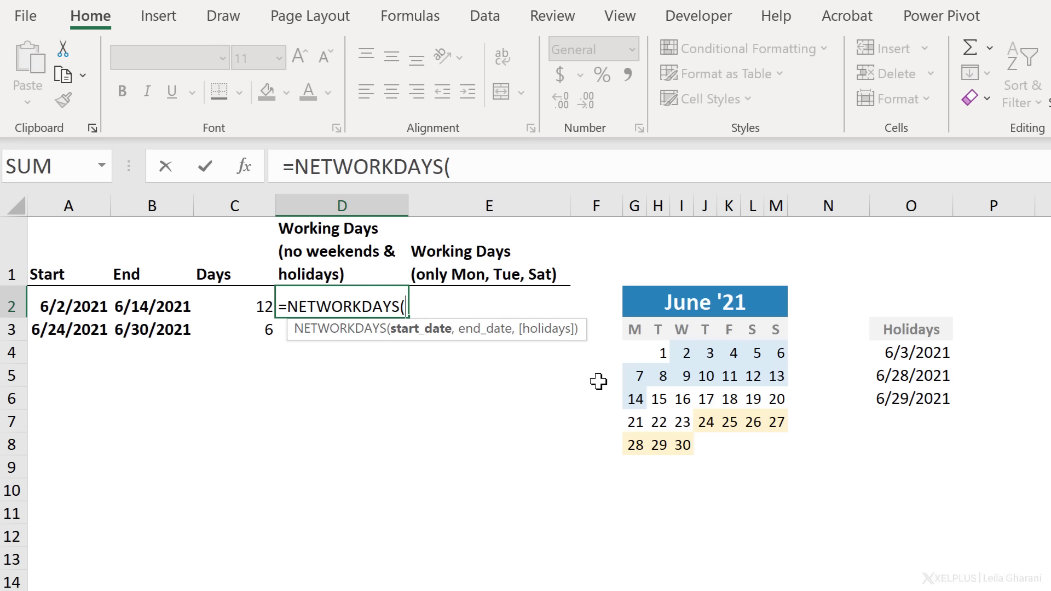
{"action": "key", "text": "BackSpace"}
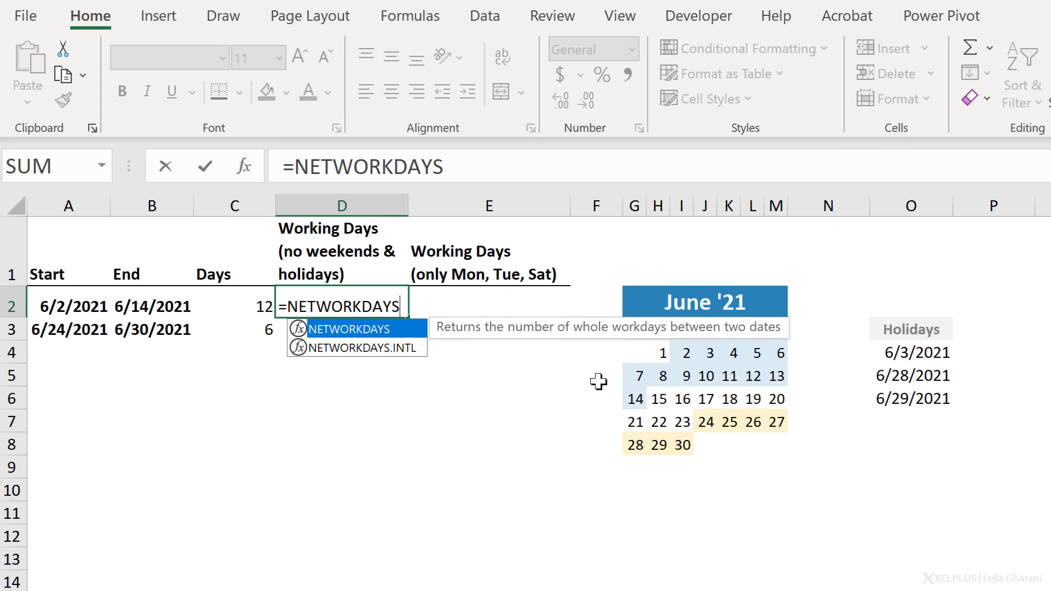
{"action": "type", "text": "."}
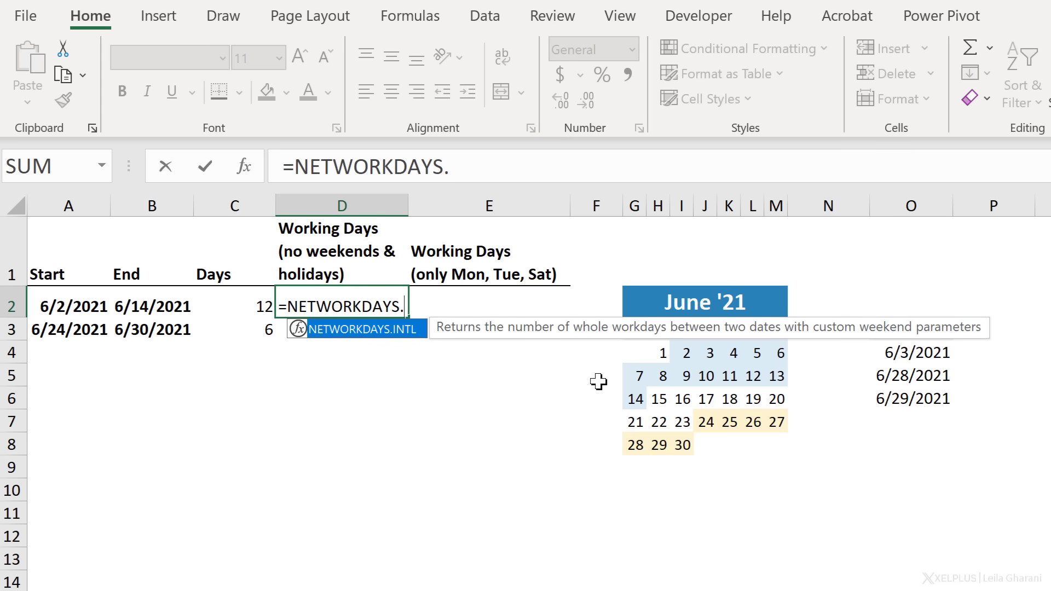
{"action": "type", "text": "intl("}
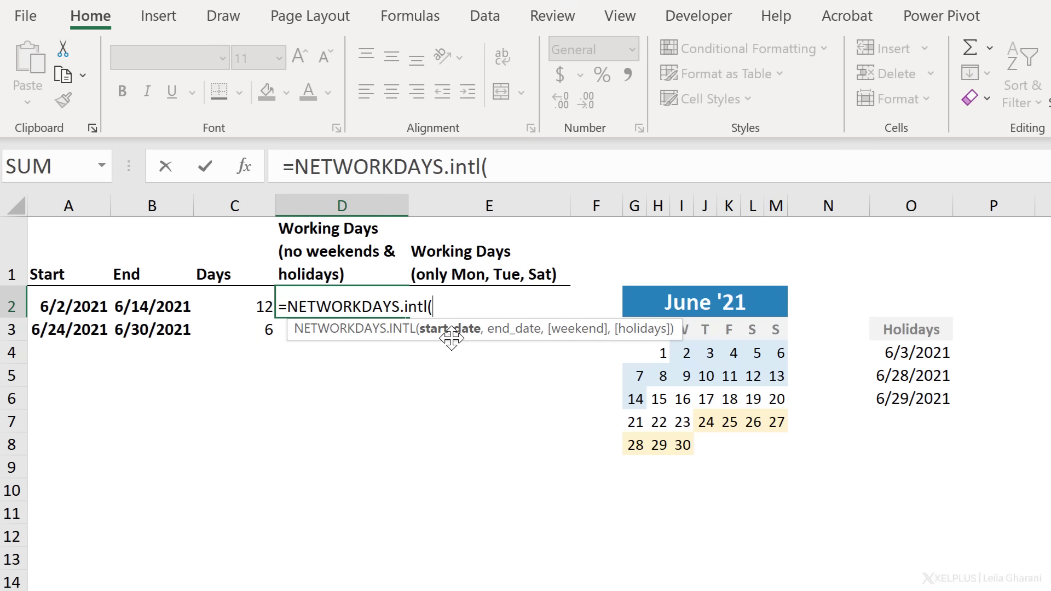
Complete D2 as =NETWORKDAYS.INTL(A2,B2), returning 9 working days.
{"action": "left_click", "coordinate": [55, 300]}
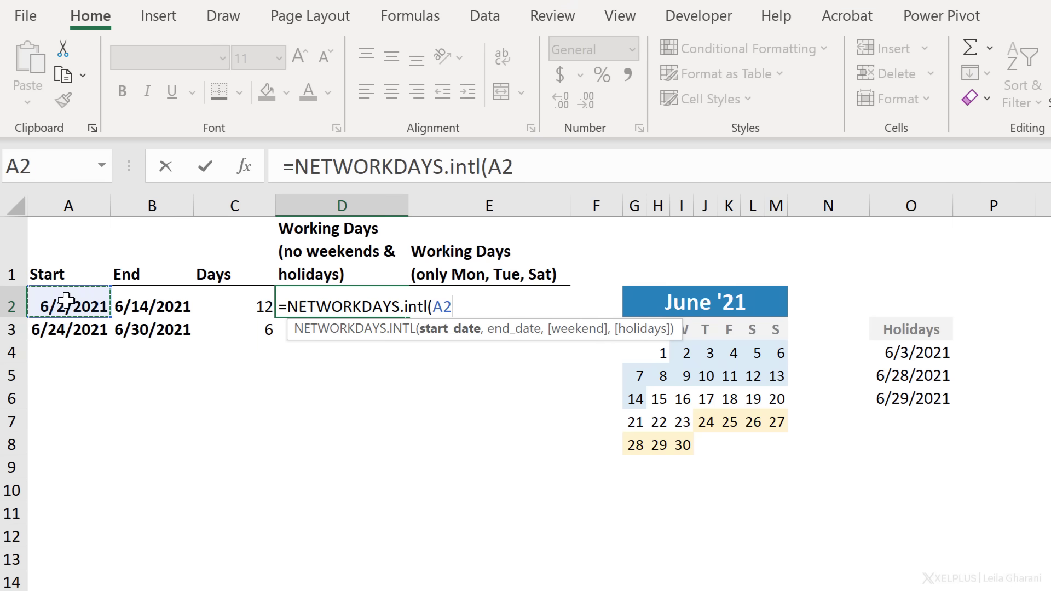
{"action": "type", "text": ","}
{"action": "left_click", "coordinate": [145, 305]}
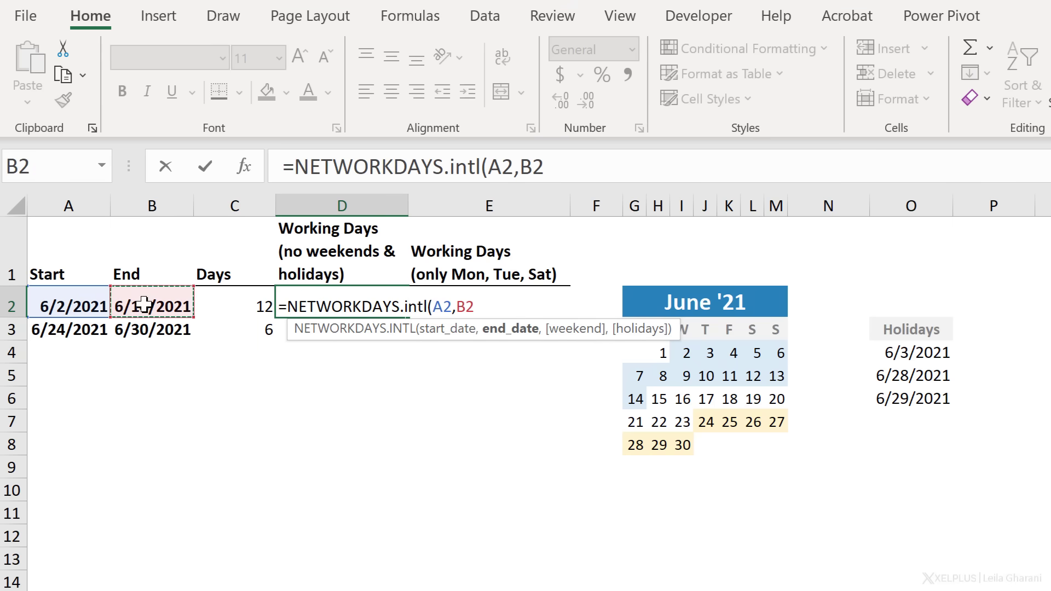
{"action": "type", "text": ","}
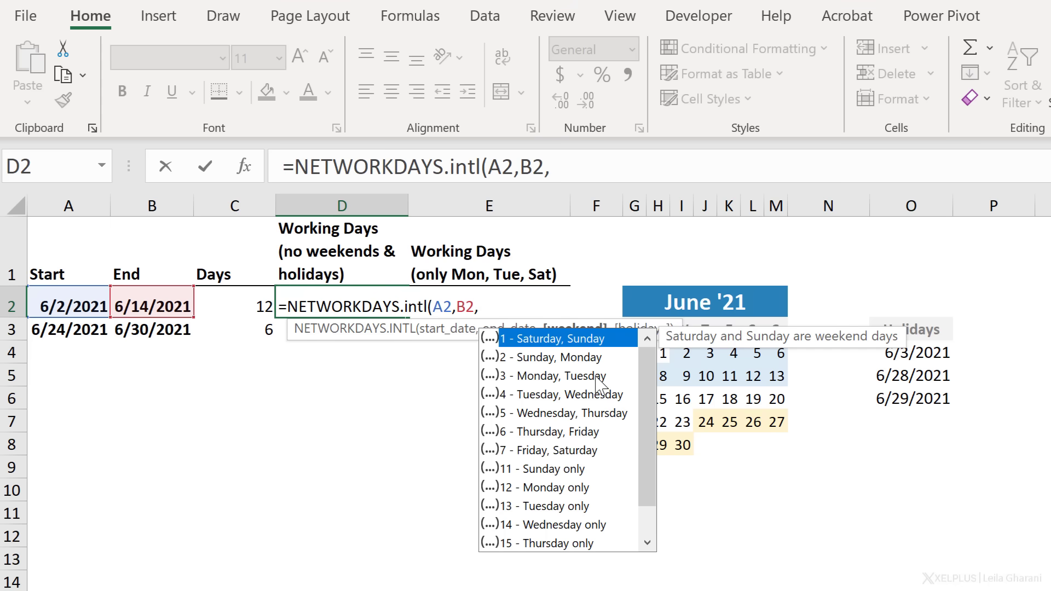
{"action": "key", "text": "BackSpace"}
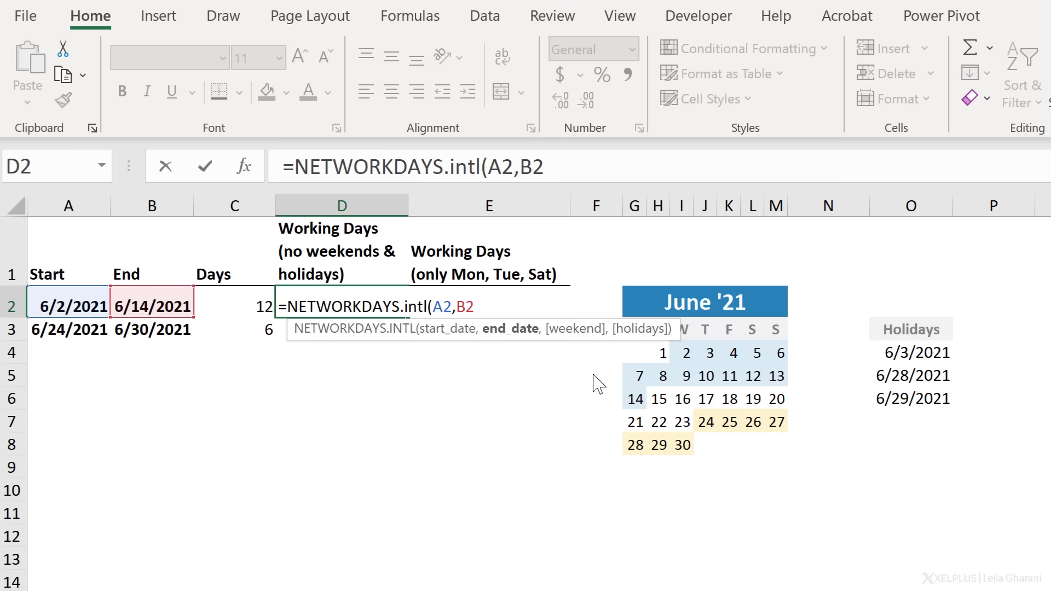
{"action": "type", "text": ")"}
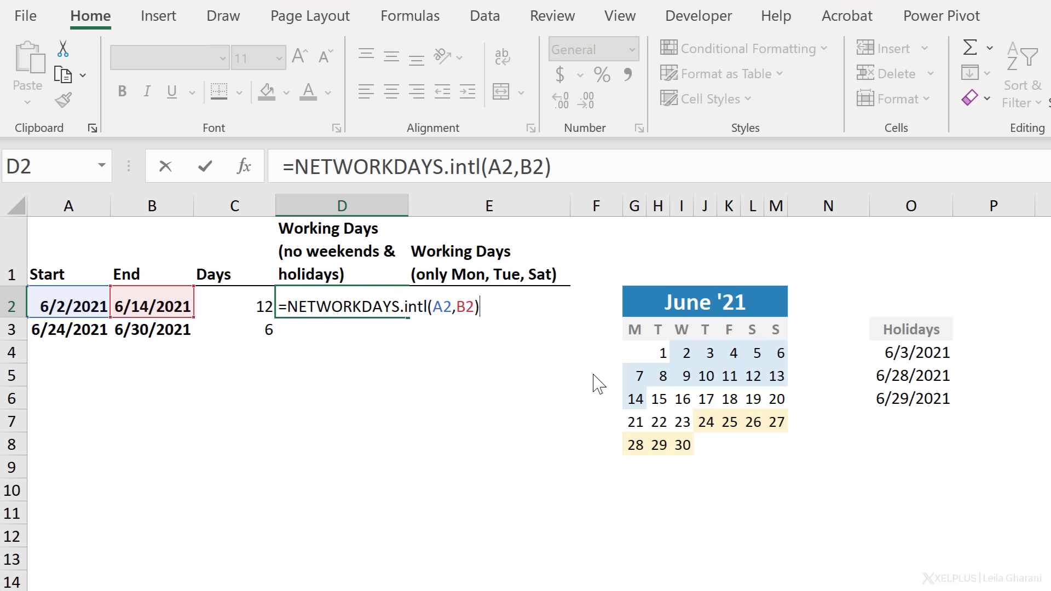
{"action": "key", "text": "Return"}
{"action": "key", "text": "Up"}
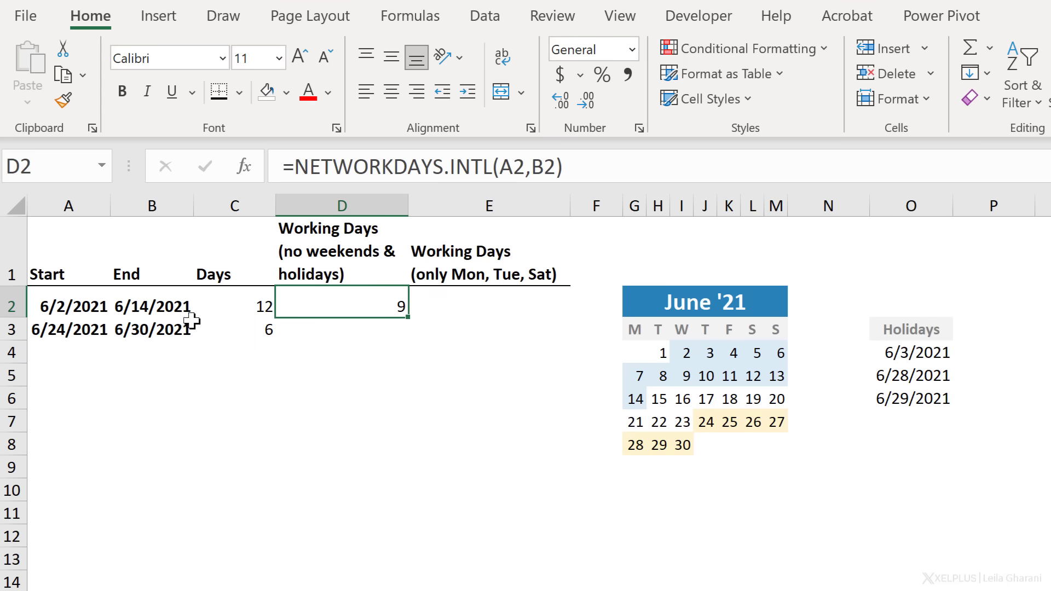
Check the nine working days from 2 to 14 June on the calendar against D2's result of 9.
{"action": "left_click", "coordinate": [686, 355]}
{"action": "left_click", "coordinate": [711, 352]}
{"action": "left_click", "coordinate": [731, 350]}
{"action": "left_click", "coordinate": [635, 376]}
{"action": "left_click", "coordinate": [660, 376]}
{"action": "left_click", "coordinate": [686, 378]}
{"action": "left_click", "coordinate": [708, 376]}
{"action": "left_click", "coordinate": [733, 376]}
{"action": "left_click", "coordinate": [628, 400]}
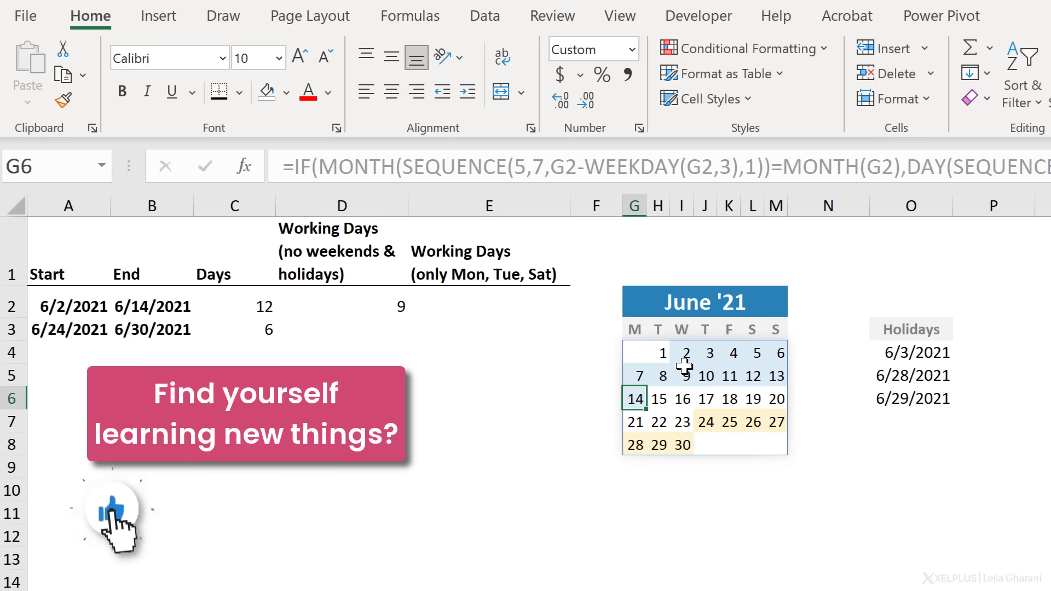
{"action": "left_click", "coordinate": [676, 352]}
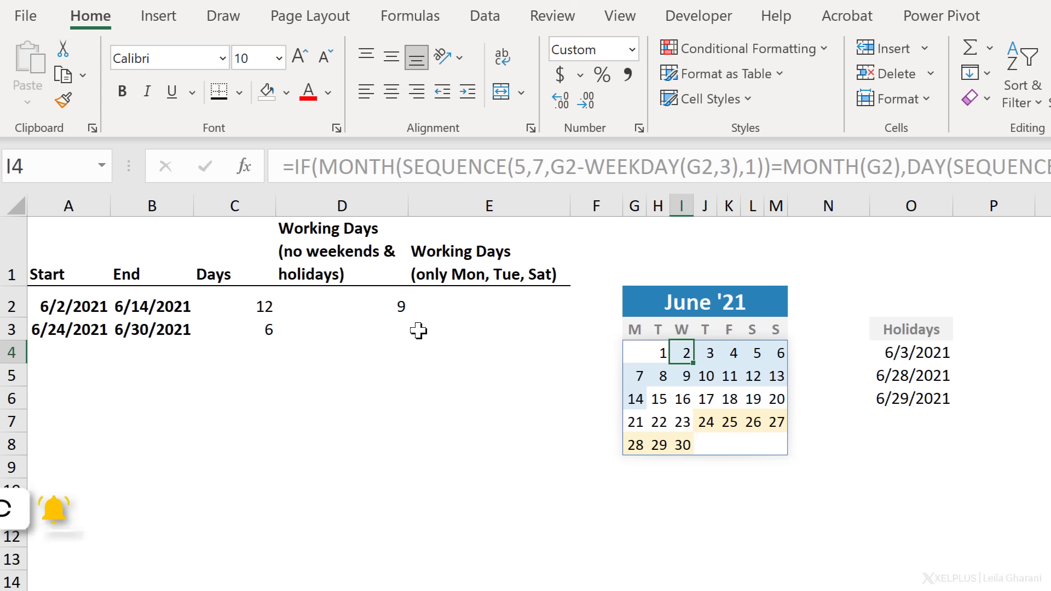
{"action": "left_click", "coordinate": [368, 307]}
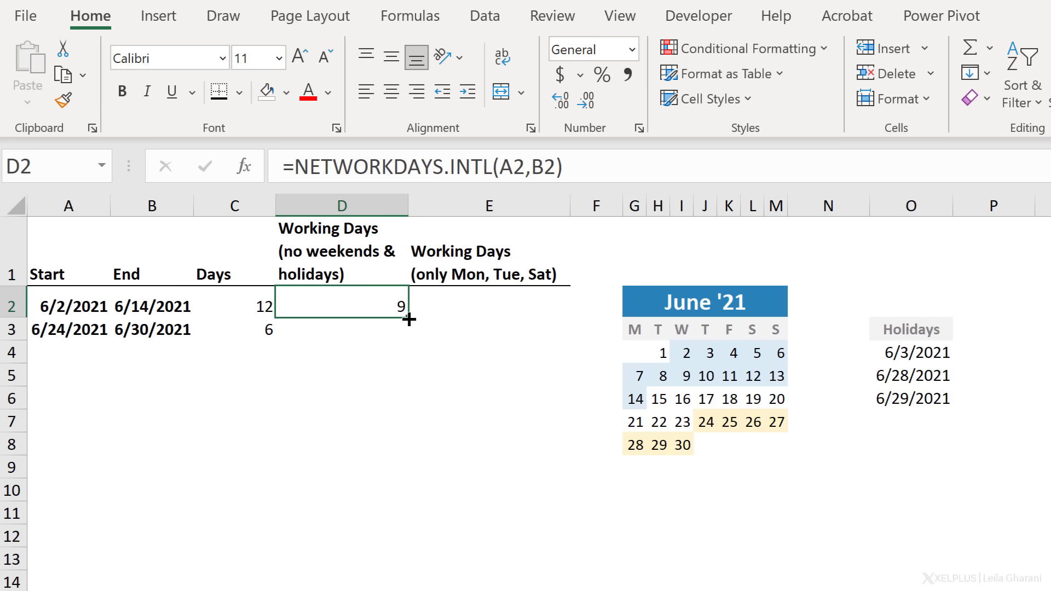
Add the absolute holiday range $O$4:$O$6 to D2's formula, dropping its count to 8.
{"action": "left_click", "coordinate": [556, 167]}
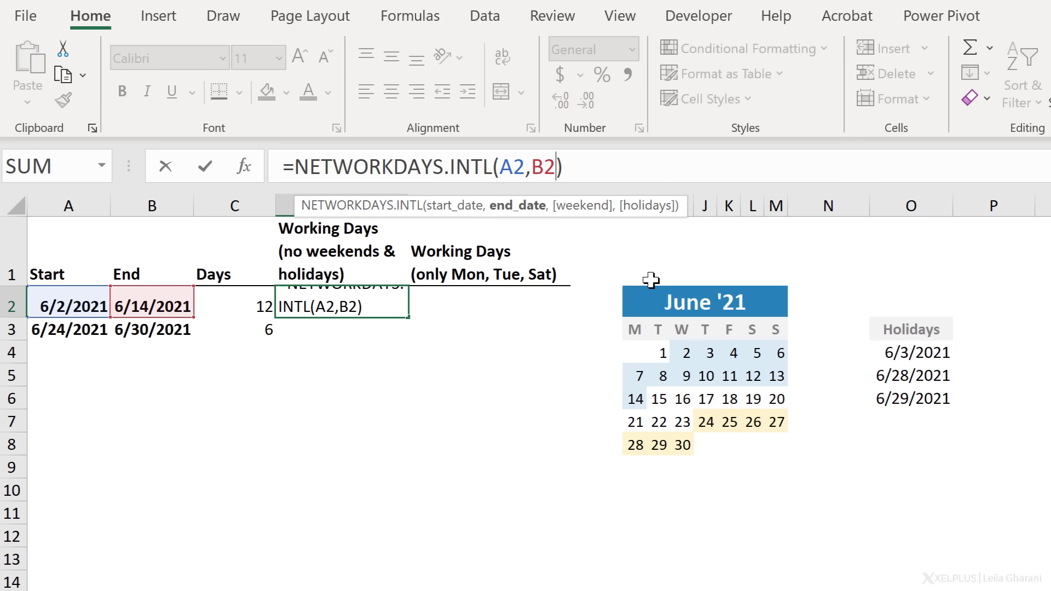
{"action": "type", "text": ","}
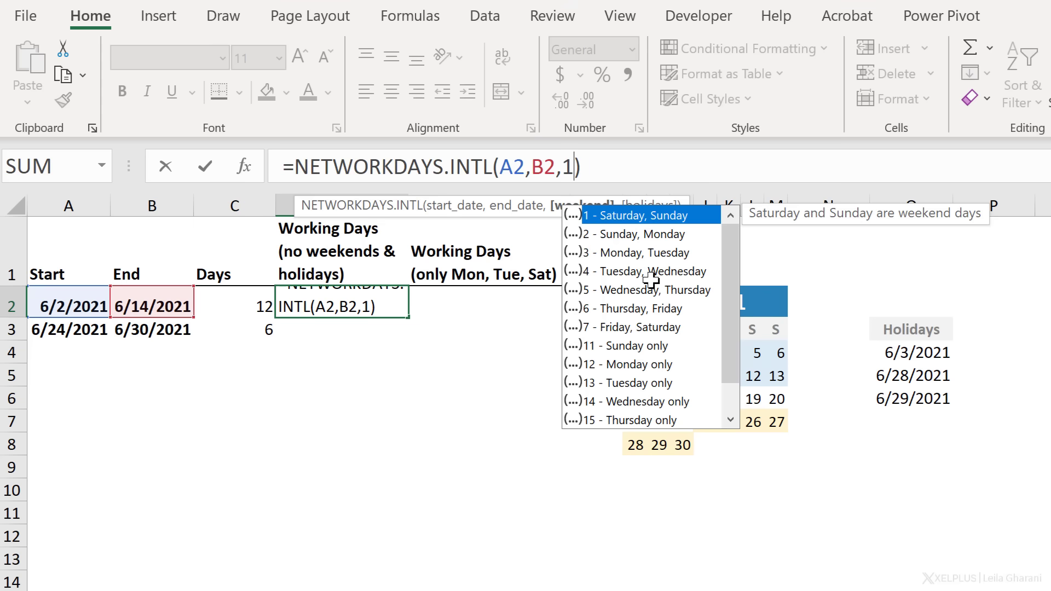
{"action": "type", "text": ","}
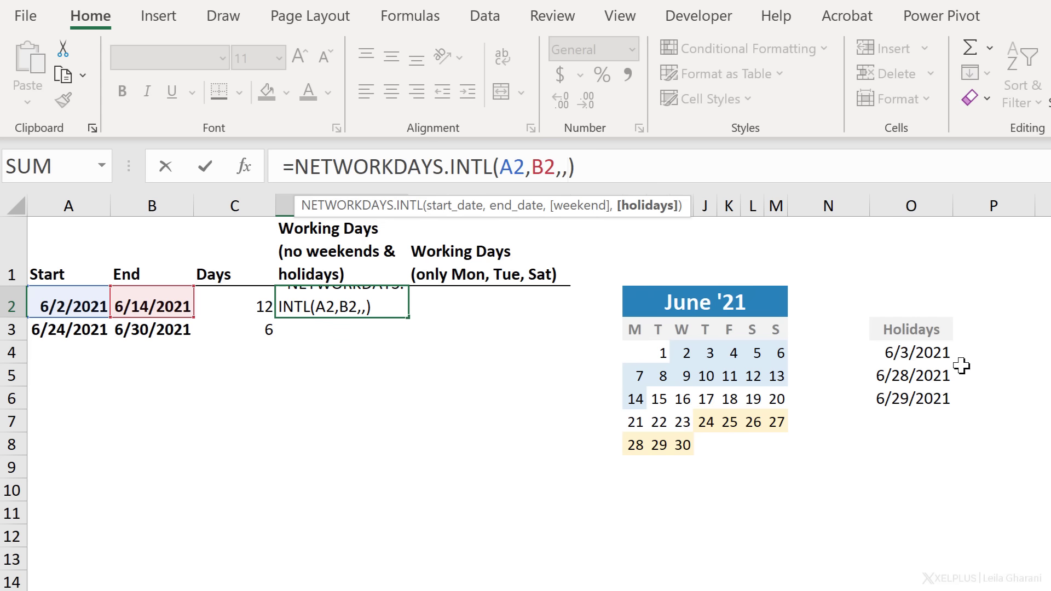
{"action": "left_click_drag", "start_coordinate": [950, 359], "coordinate": [936, 403]}
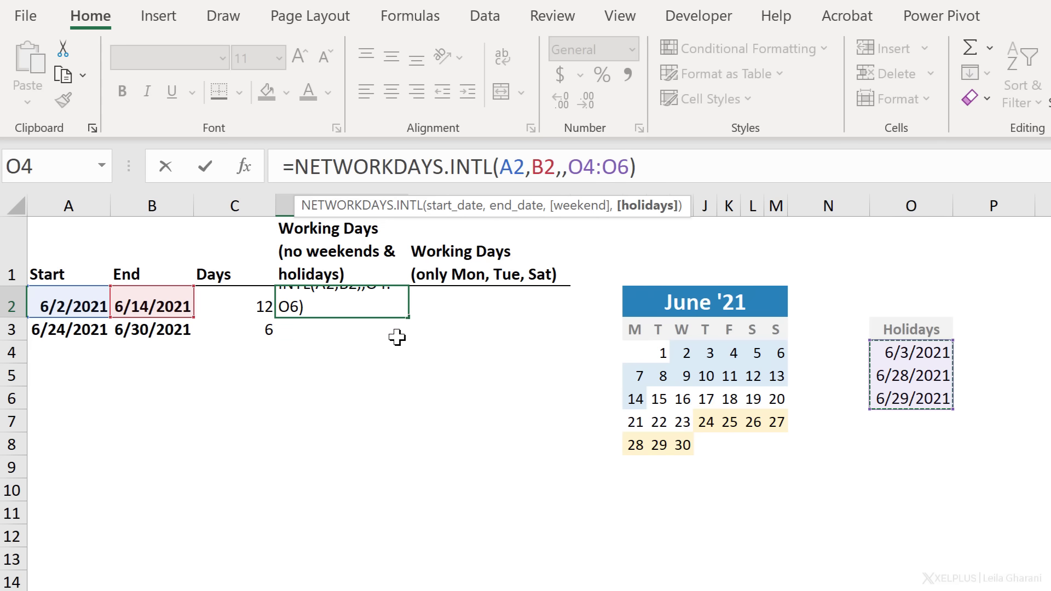
{"action": "key", "text": "F4"}
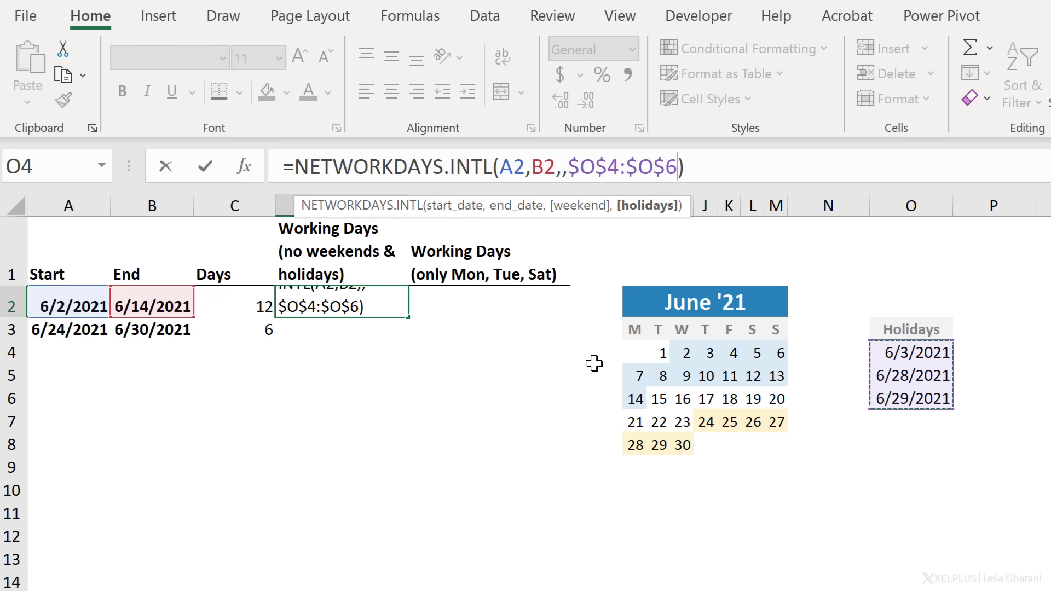
{"action": "key", "text": "Return"}
{"action": "key", "text": "Up"}
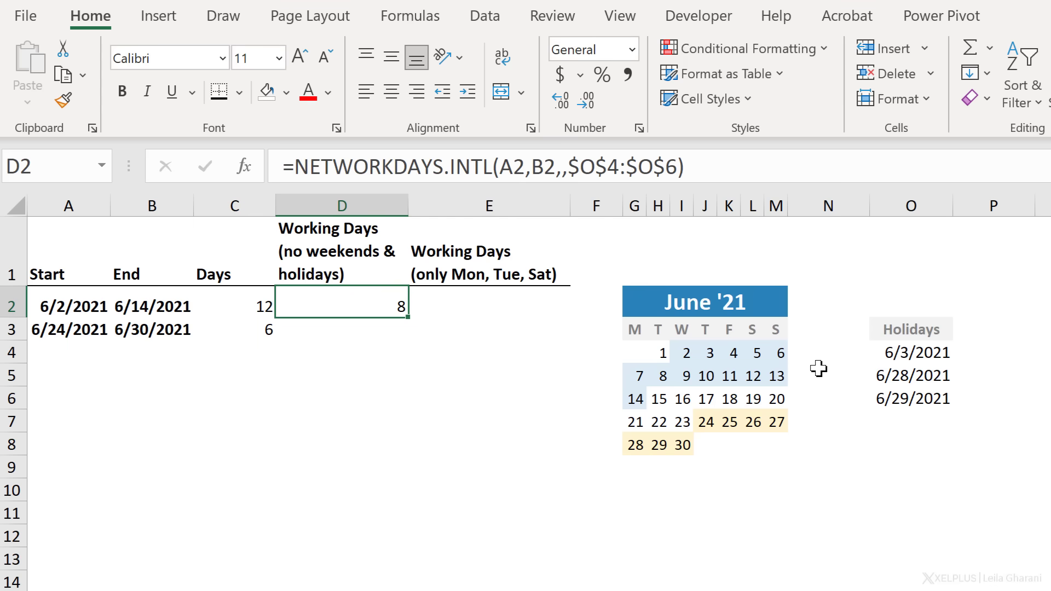
Set D2's weekend argument to code 7 (Friday and Saturday).
{"action": "left_click", "coordinate": [895, 353]}
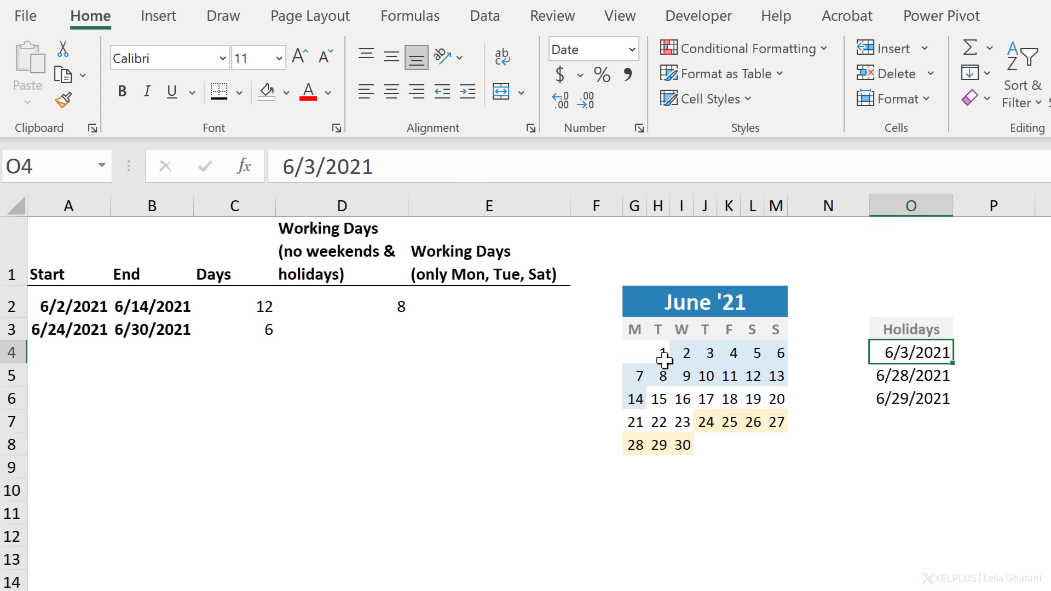
{"action": "left_click", "coordinate": [364, 307]}
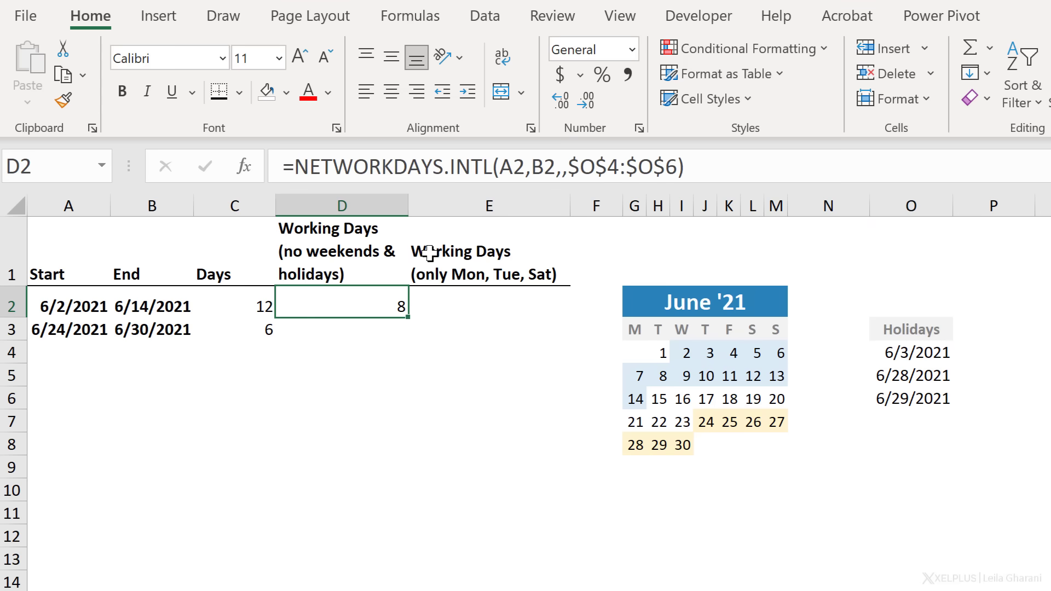
{"action": "left_click", "coordinate": [561, 170]}
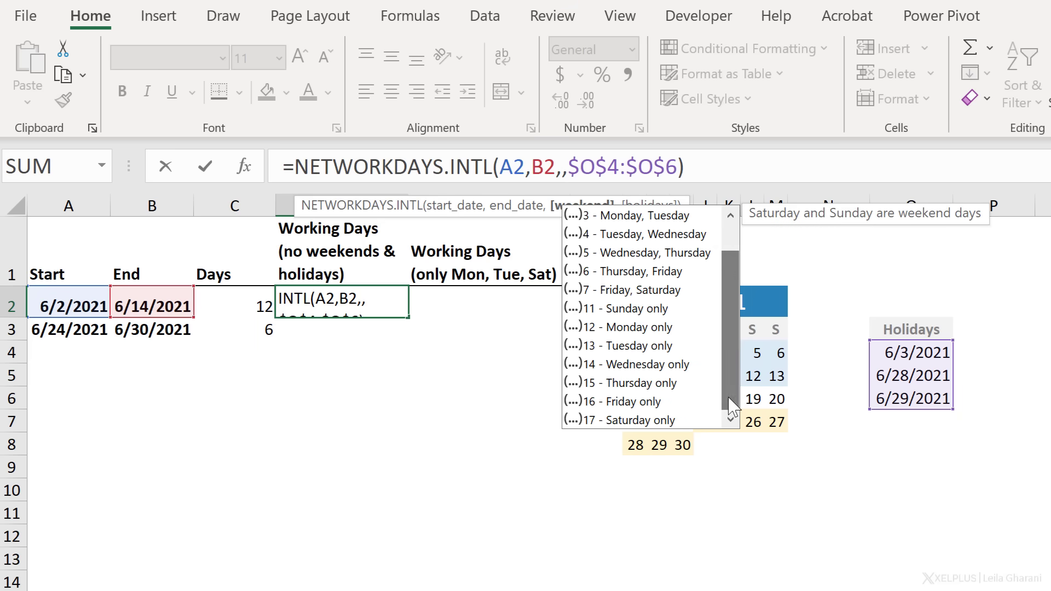
{"action": "left_click_drag", "start_coordinate": [729, 327], "coordinate": [729, 355]}
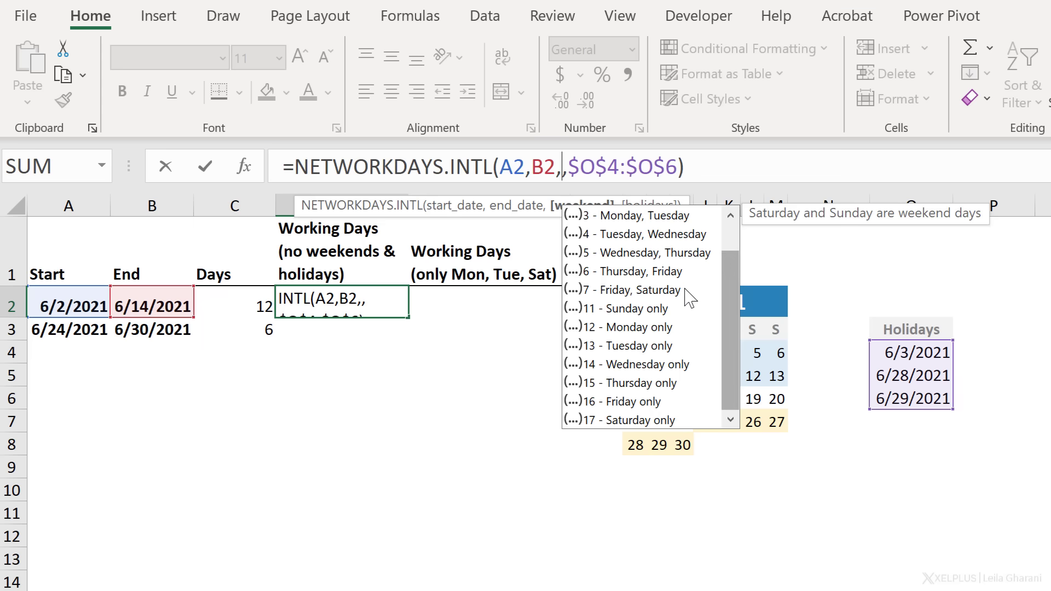
{"action": "double_click", "coordinate": [656, 291]}
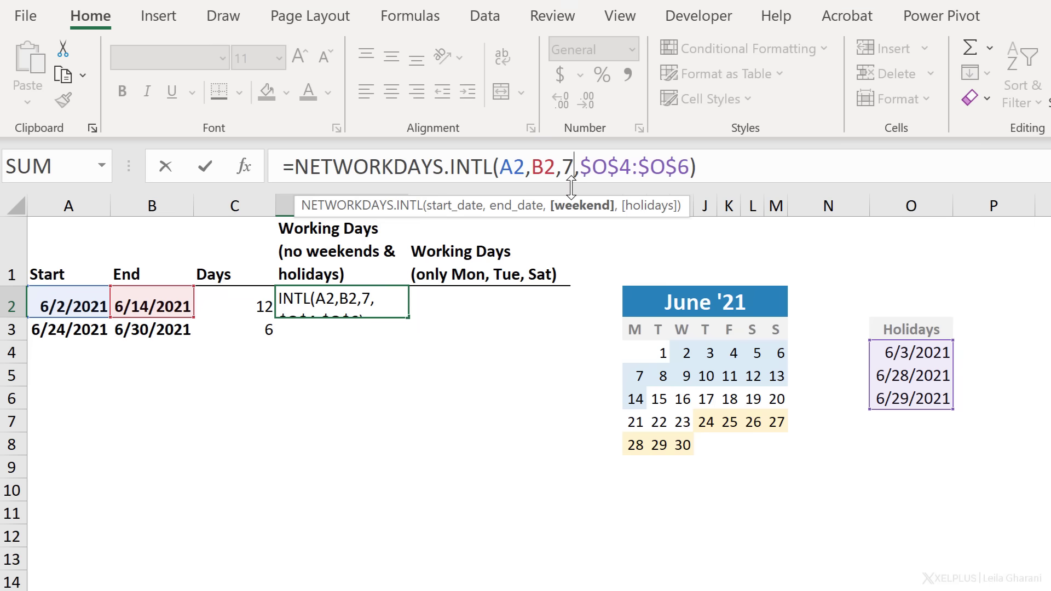
{"action": "key", "text": "Return"}
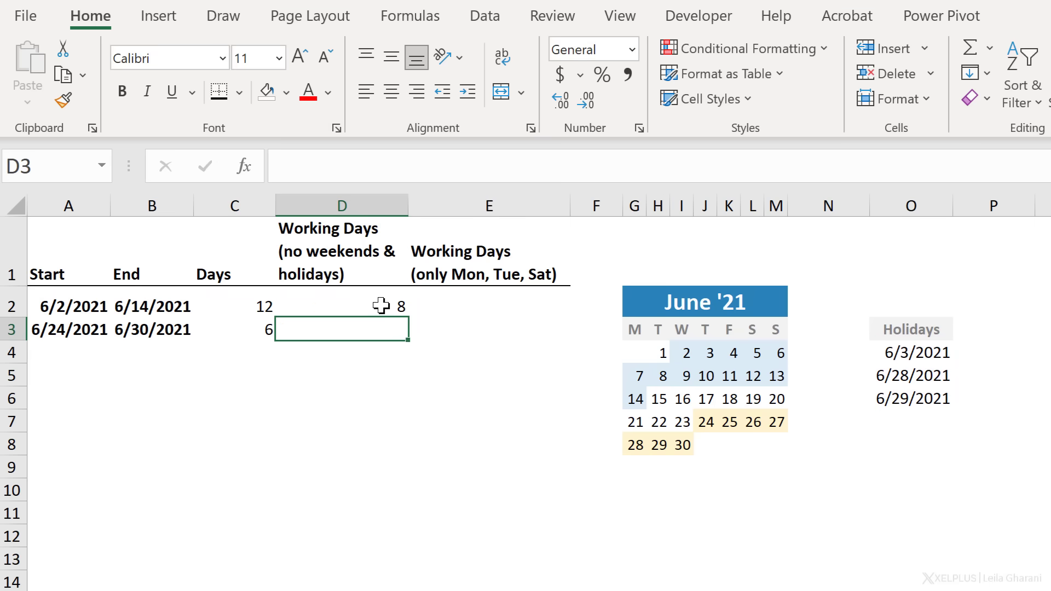
Change D2's weekend code to 11 (Sunday only).
{"action": "left_click", "coordinate": [381, 305]}
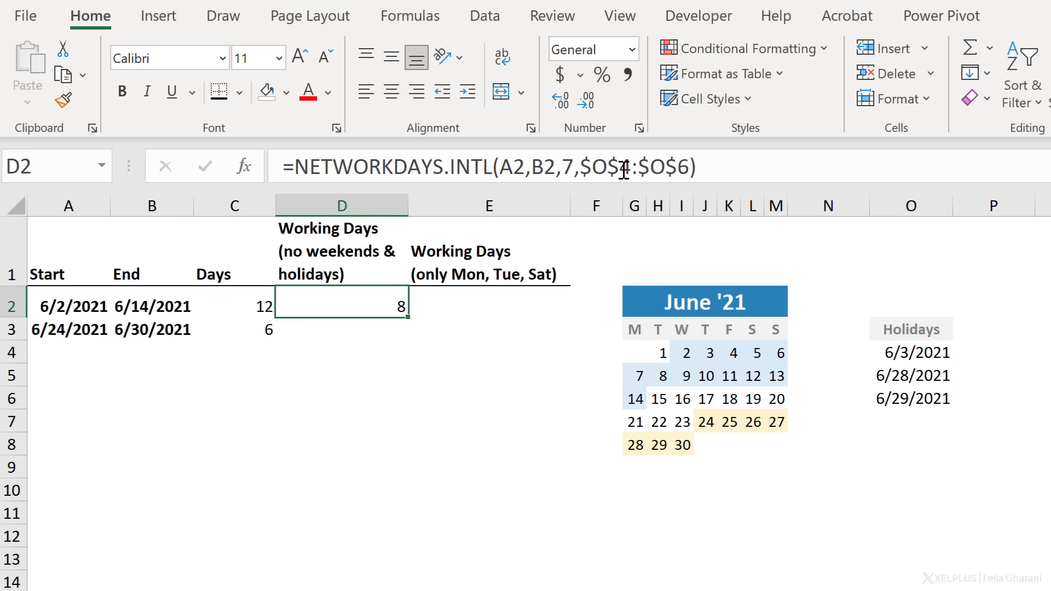
{"action": "double_click", "coordinate": [567, 166]}
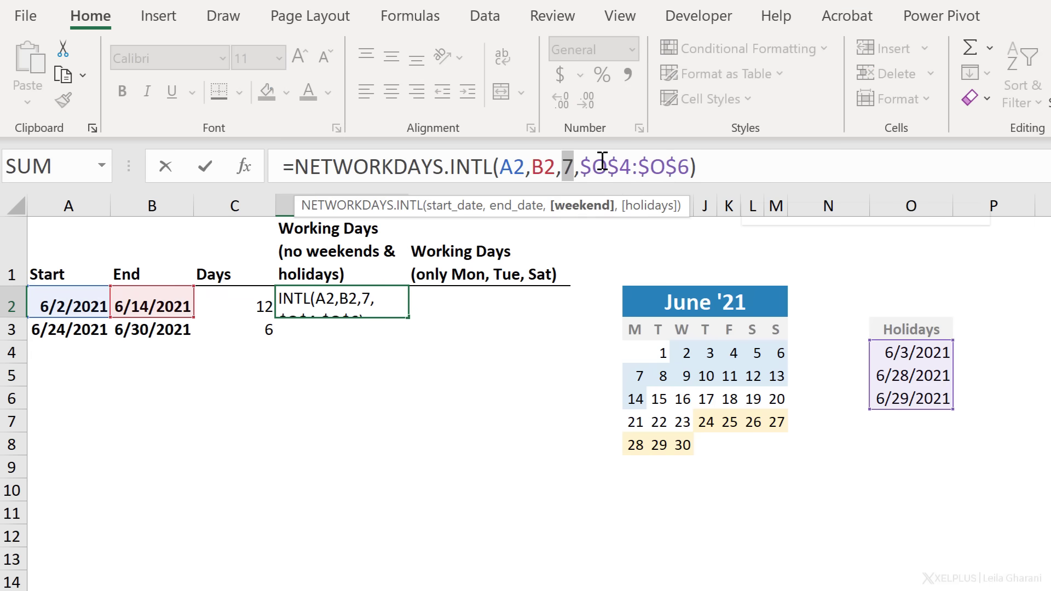
{"action": "key", "text": "BackSpace"}
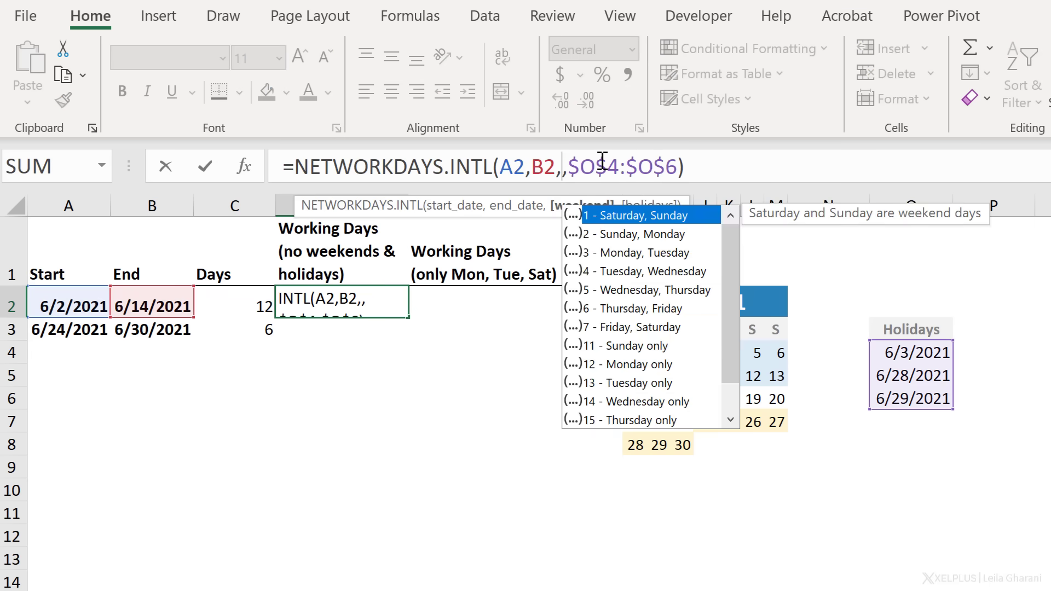
{"action": "double_click", "coordinate": [634, 350]}
{"action": "key", "text": "Return"}
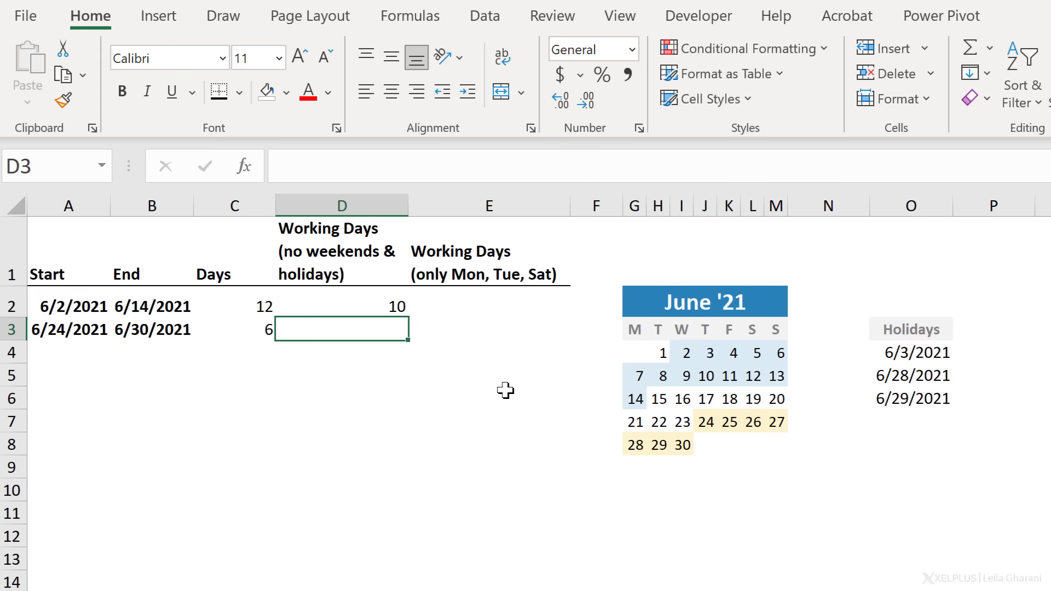
Set the weekend code to 1 (Saturday, Sunday) and fill D2 down to D3, which shows 3.
{"action": "left_click", "coordinate": [370, 306]}
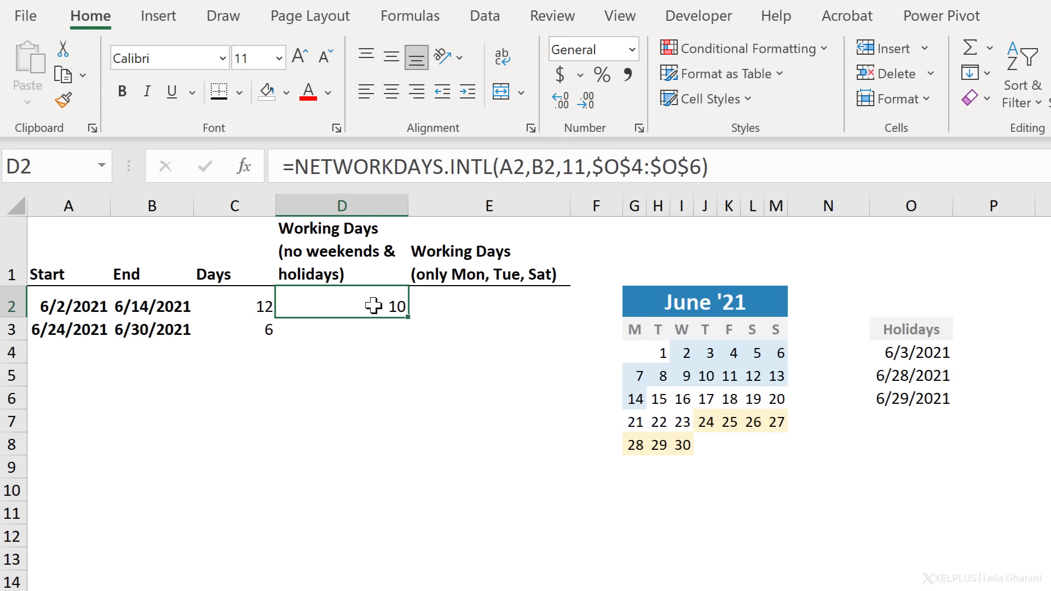
{"action": "left_click", "coordinate": [567, 166]}
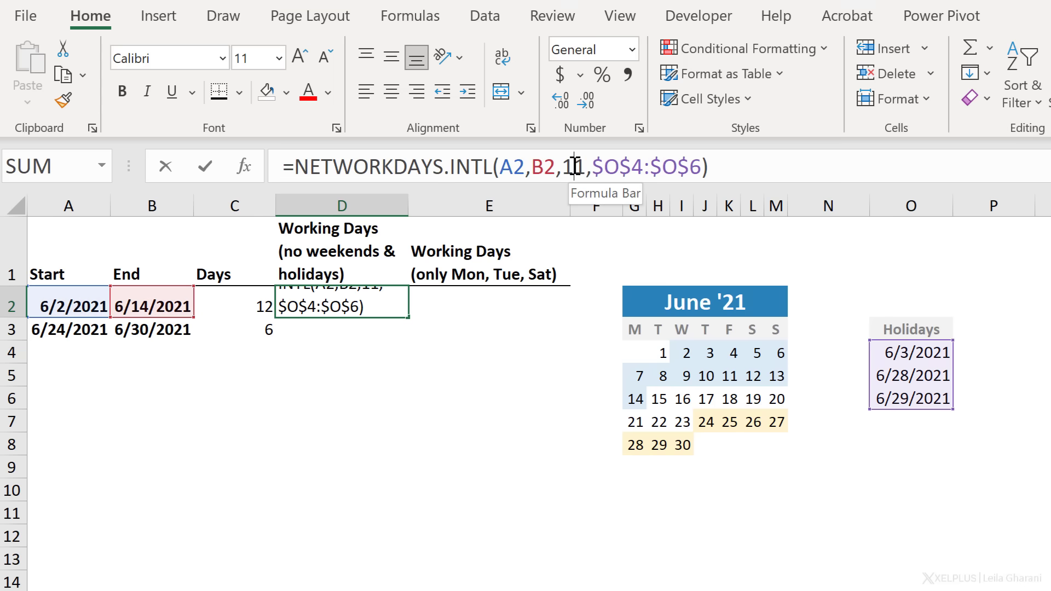
{"action": "key", "text": "Delete"}
{"action": "key", "text": "Return"}
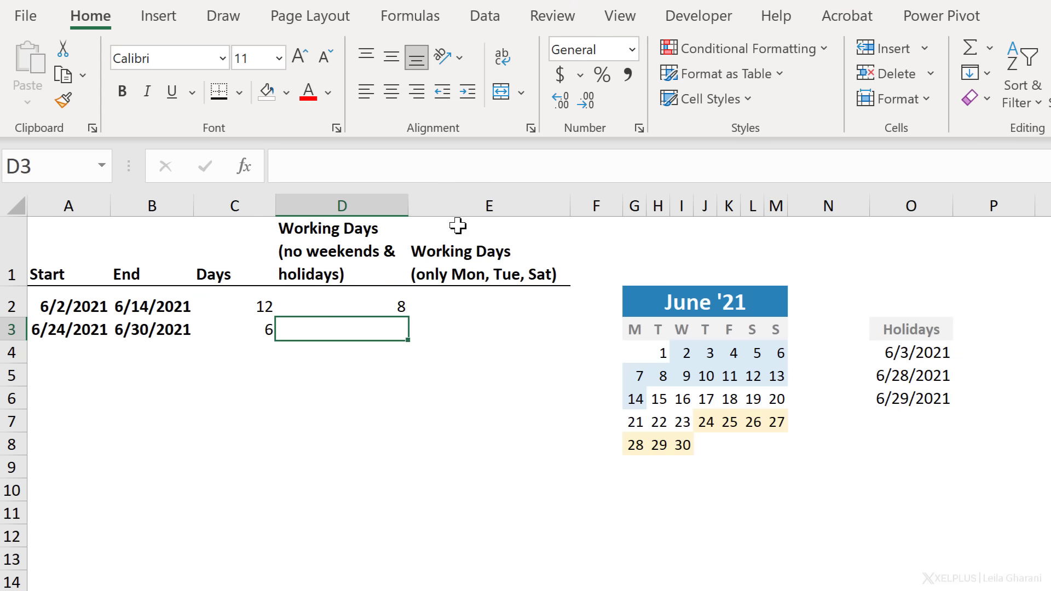
{"action": "left_click", "coordinate": [365, 307]}
{"action": "left_click_drag", "start_coordinate": [408, 318], "coordinate": [402, 339]}
{"action": "left_click", "coordinate": [364, 328]}
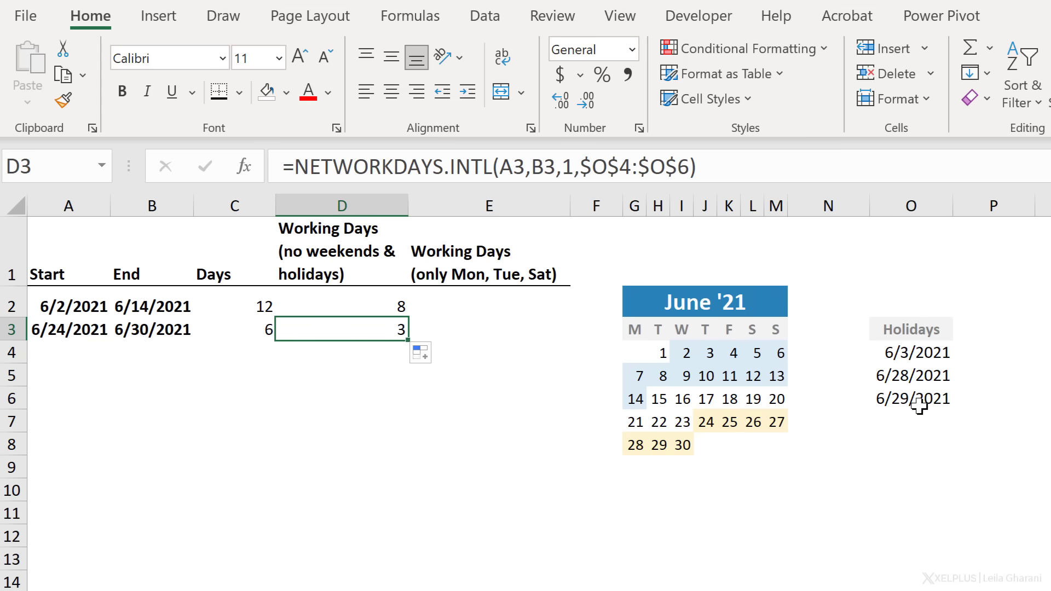
{"action": "left_click", "coordinate": [488, 302]}
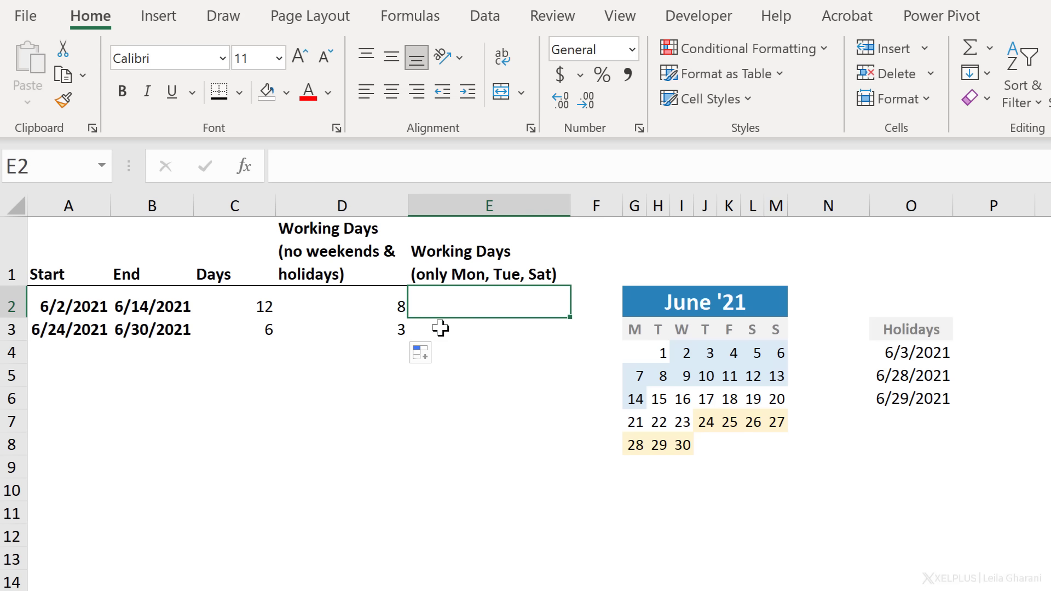
{"action": "left_click", "coordinate": [404, 307]}
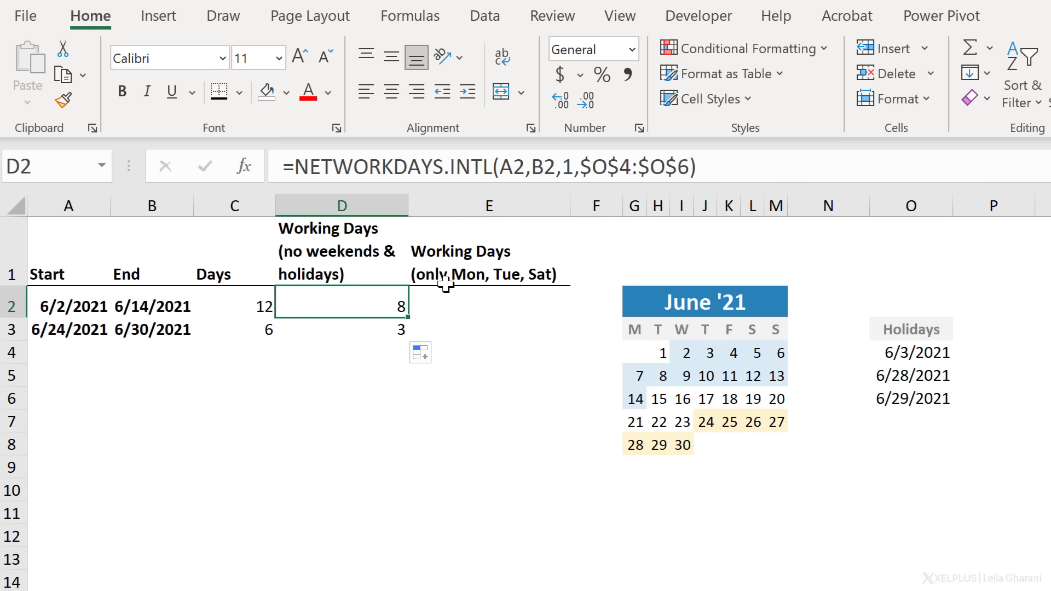
{"action": "left_click", "coordinate": [498, 296]}
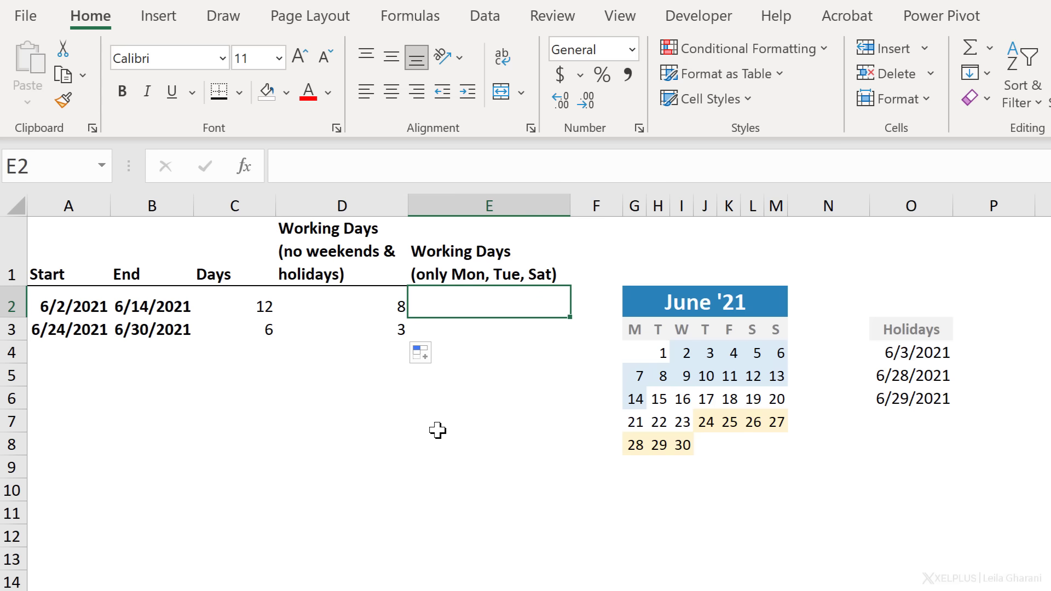
Begin E2's formula as =NETWORKDAYS.INTL(A2,B2, with the first date pair.
{"action": "type", "text": "=net"}
{"action": "key", "text": "Down"}
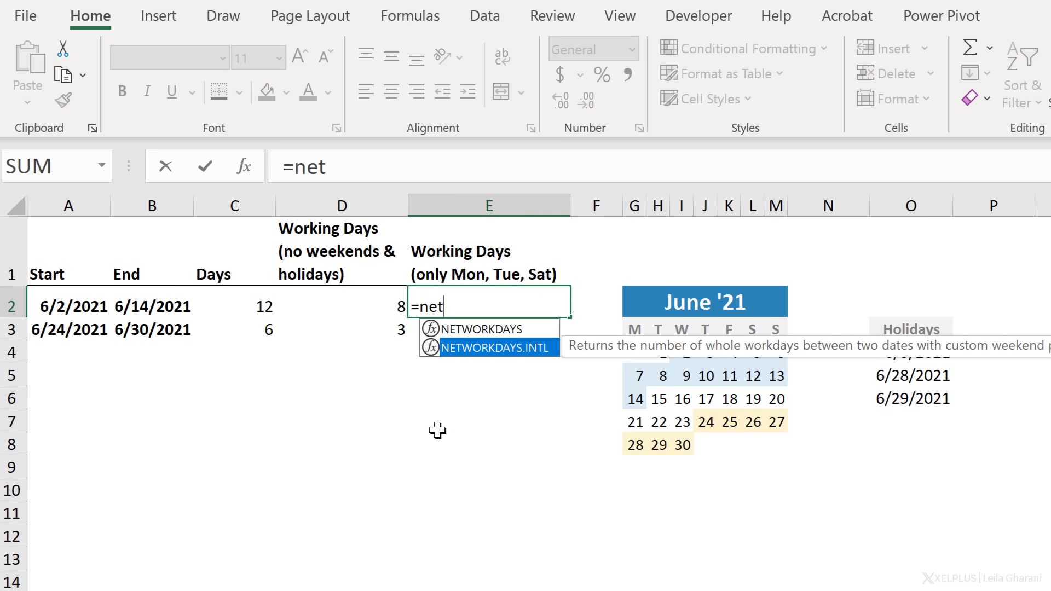
{"action": "key", "text": "Tab"}
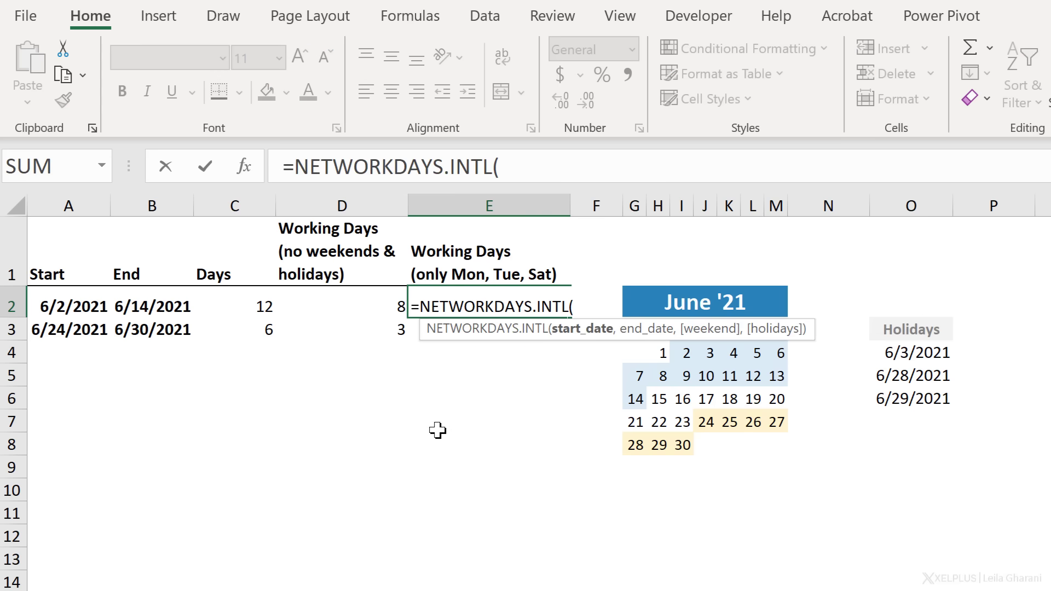
{"action": "left_click", "coordinate": [55, 308]}
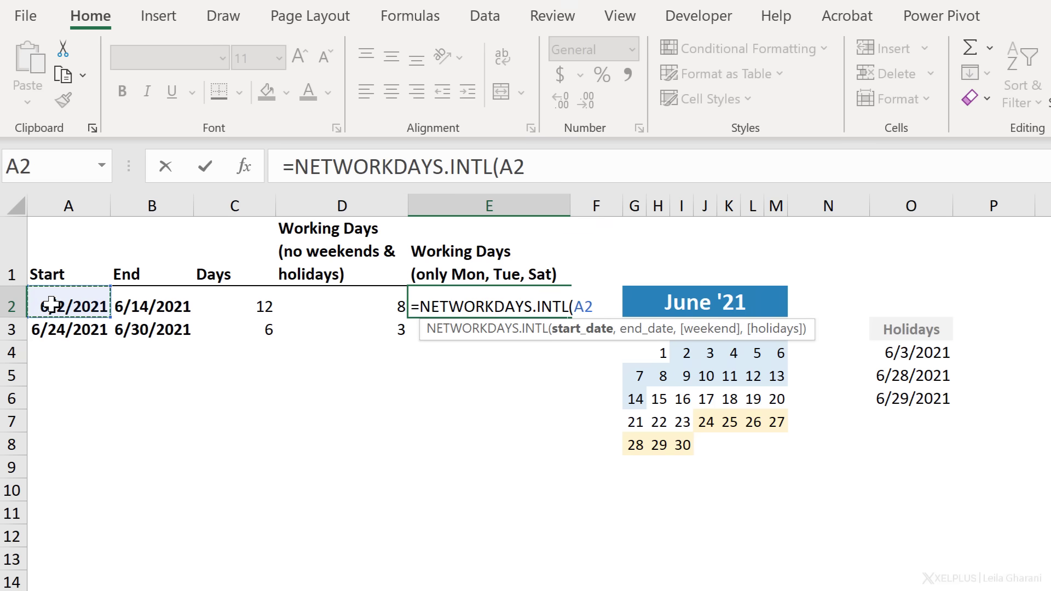
{"action": "type", "text": ","}
{"action": "left_click", "coordinate": [158, 307]}
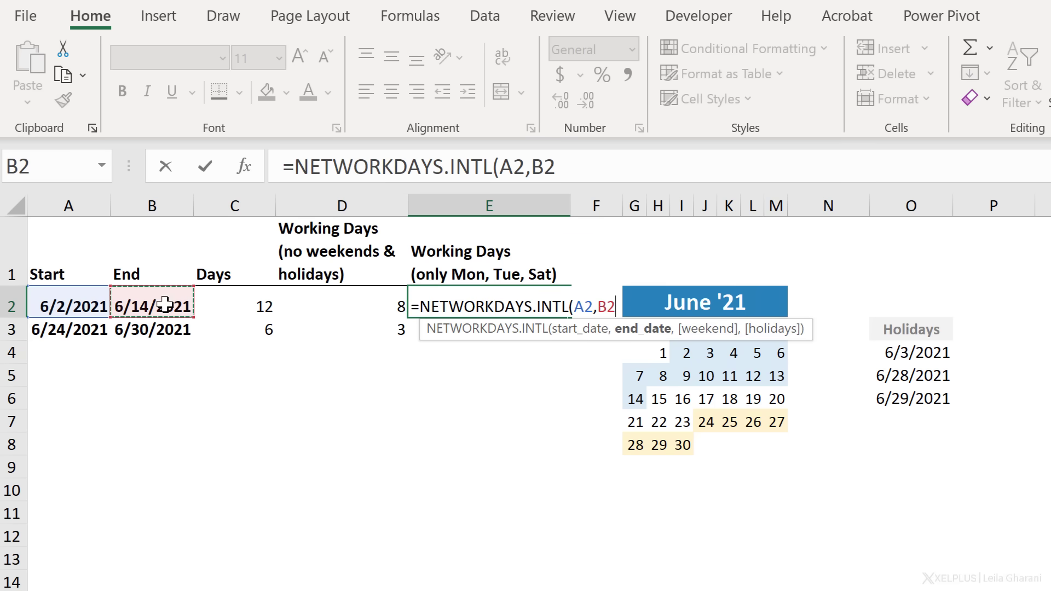
Add the custom weekend string "0011101" and close the formula, giving 5 working days.
{"action": "type", "text": ","}
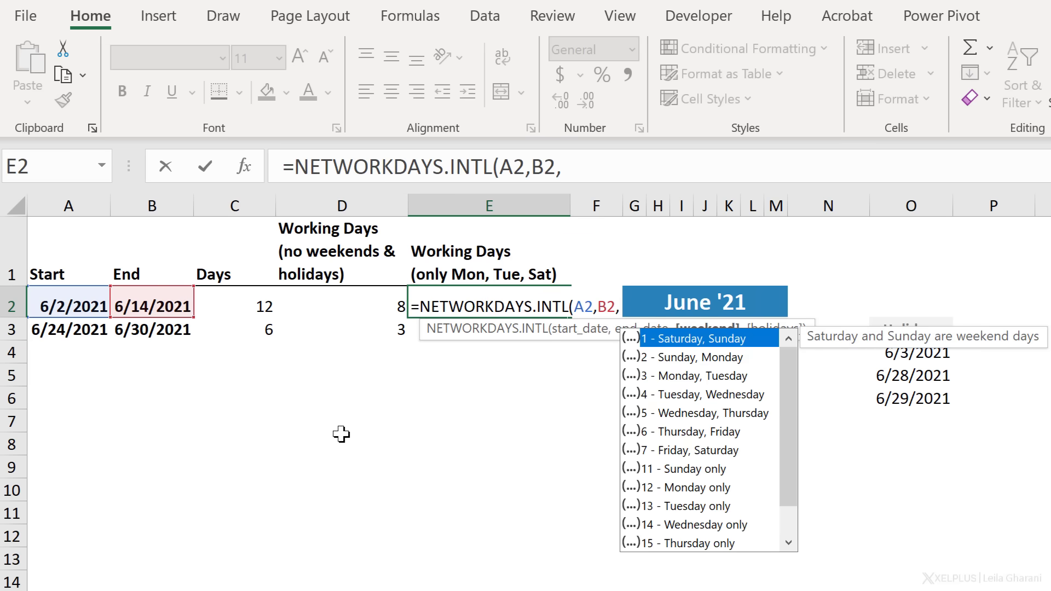
{"action": "type", "text": "\""}
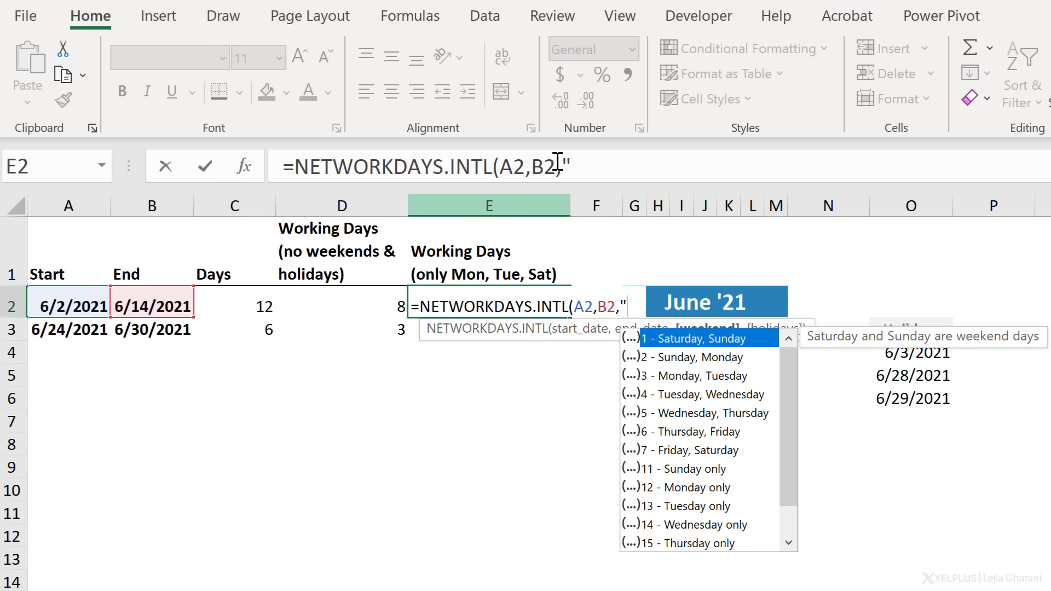
{"action": "left_click", "coordinate": [622, 161]}
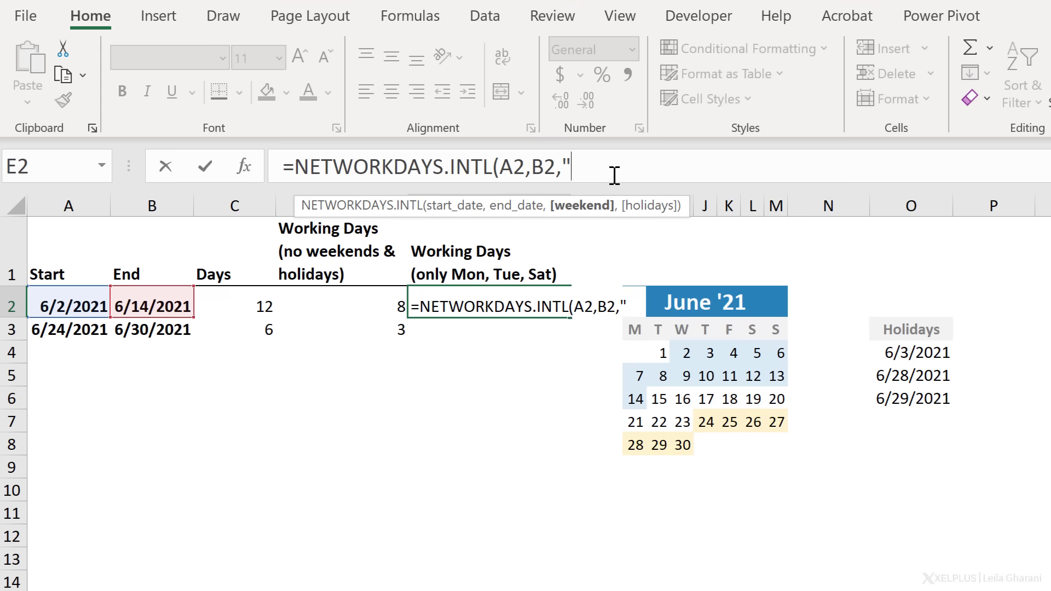
{"action": "type", "text": "00111"}
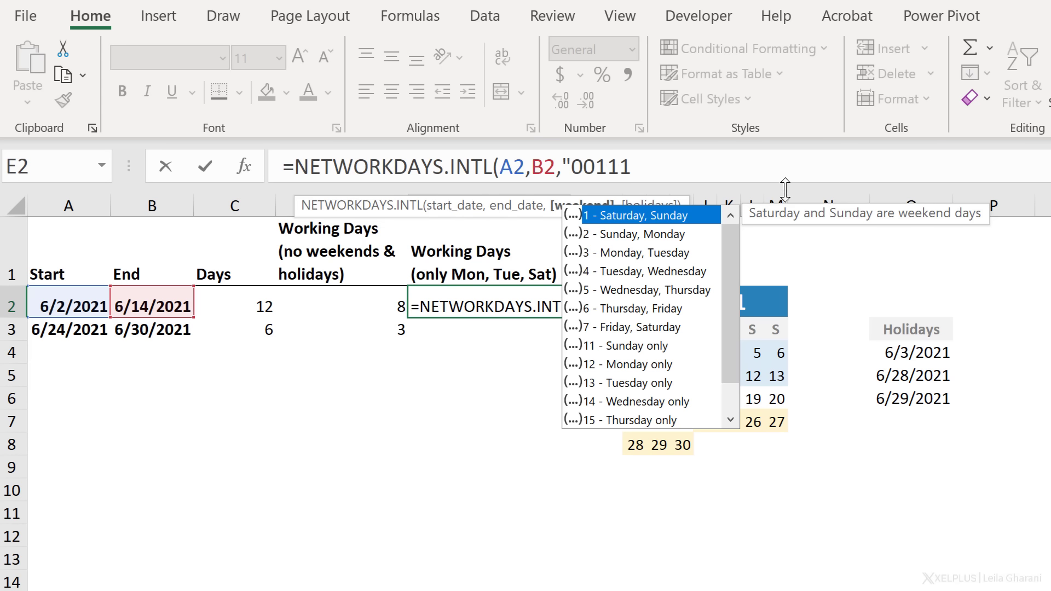
{"action": "type", "text": "01"}
{"action": "type", "text": ","}
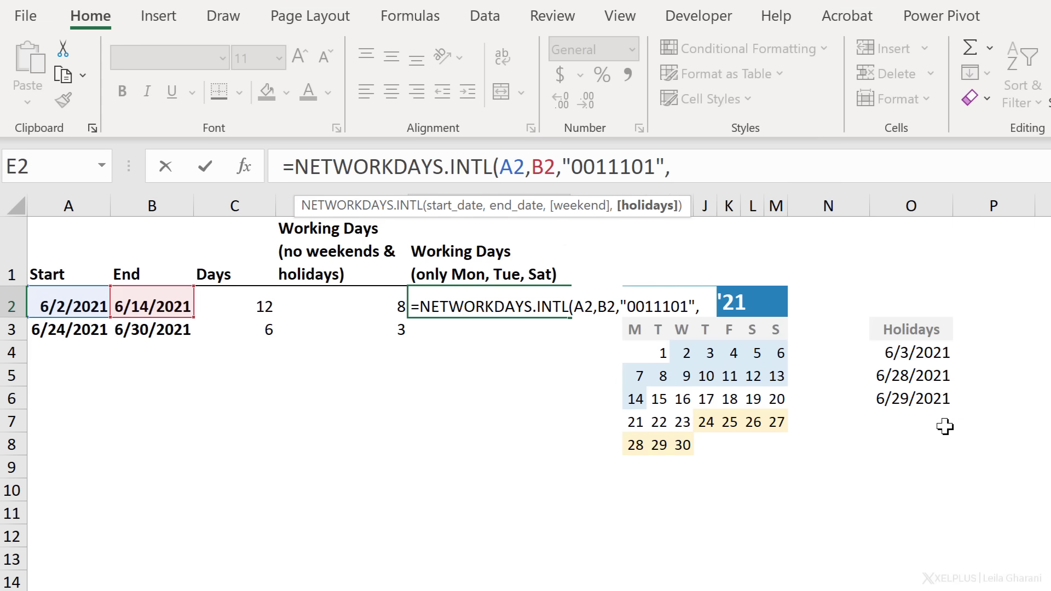
{"action": "key", "text": "BackSpace"}
{"action": "type", "text": ")"}
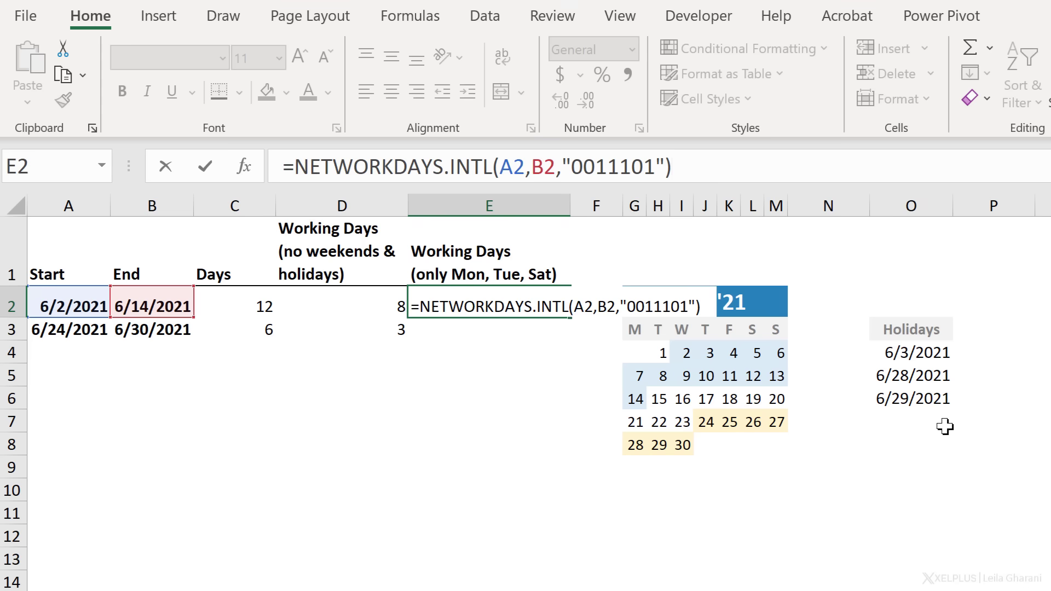
{"action": "key", "text": "Return"}
Verify E2's 5 on the calendar: Saturdays 5 and 12 June, Monday 7, Tuesday 8, Monday 14.
{"action": "key", "text": "Up"}
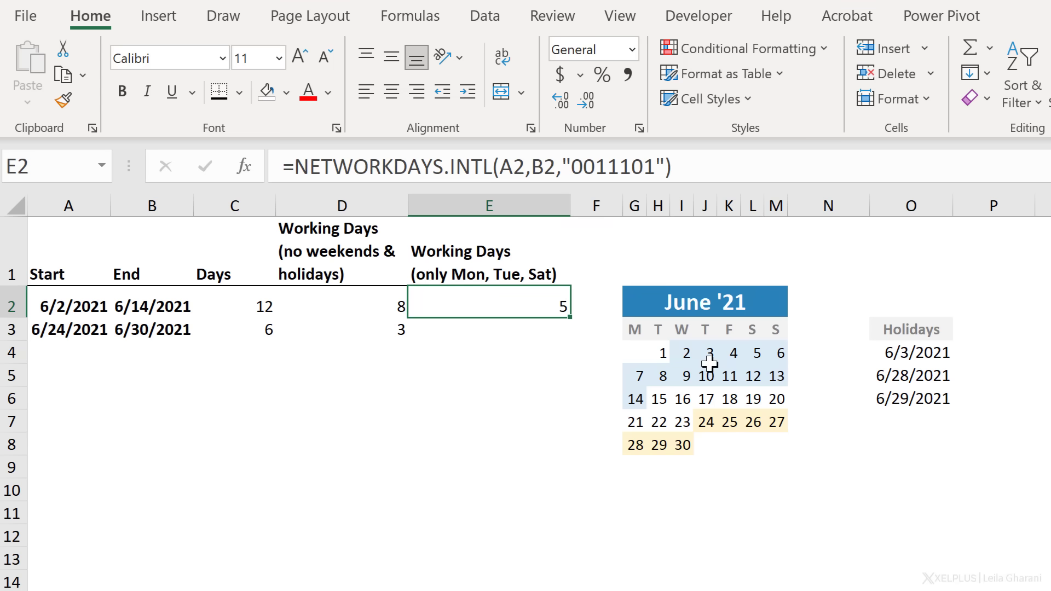
{"action": "left_click", "coordinate": [755, 354]}
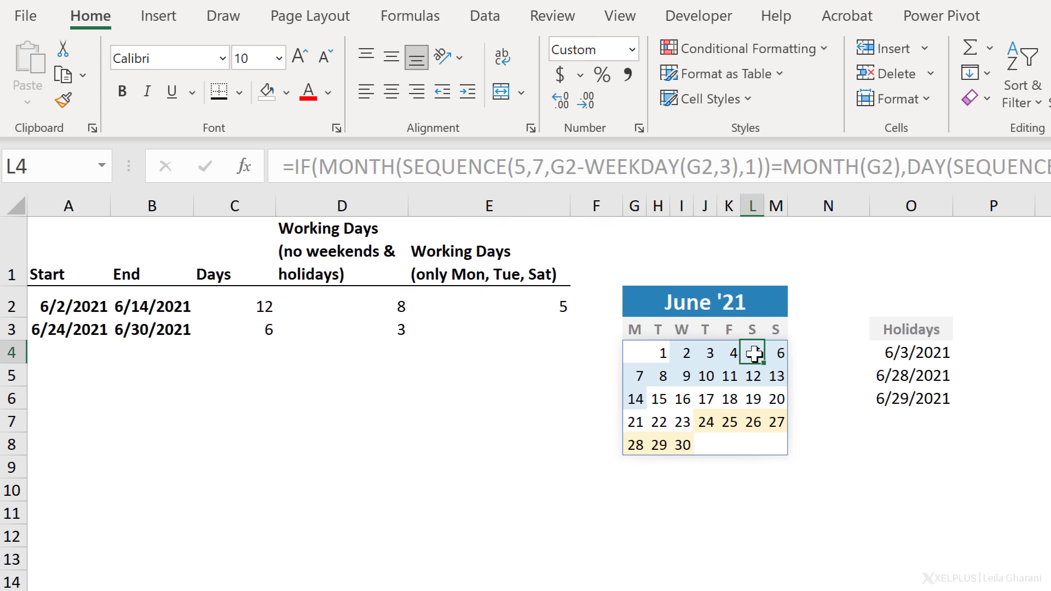
{"action": "left_click", "coordinate": [641, 375]}
{"action": "left_click", "coordinate": [664, 375]}
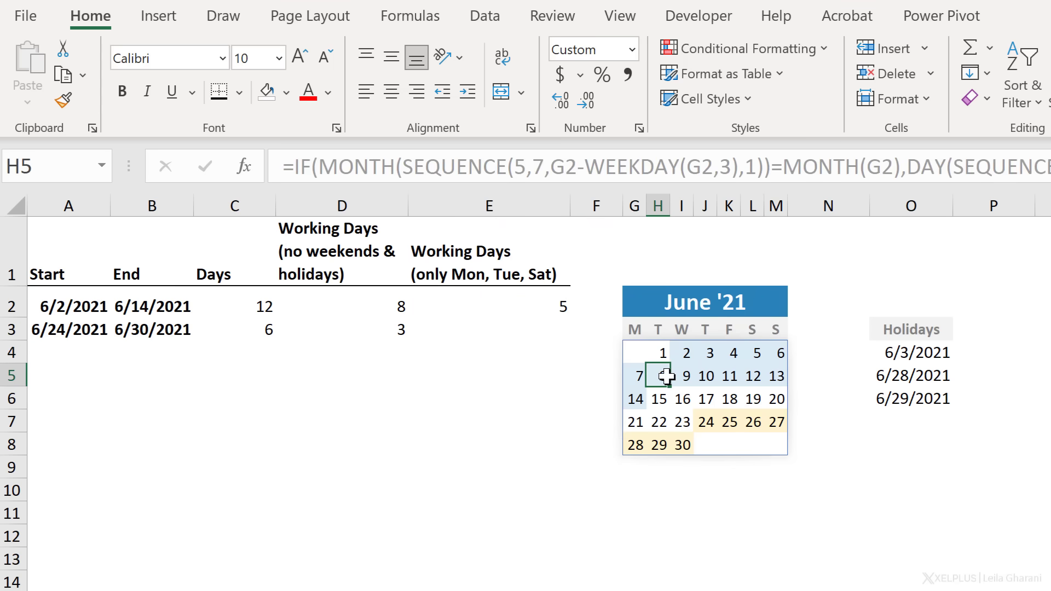
{"action": "left_click", "coordinate": [750, 375]}
{"action": "left_click", "coordinate": [637, 399]}
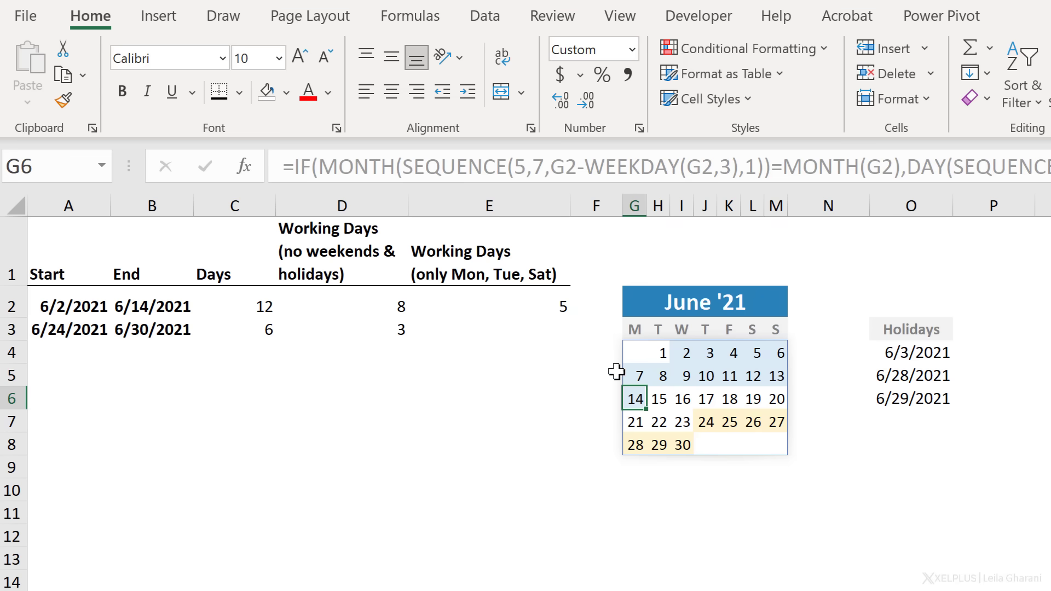
Fill E2 down to E3 and verify its 3 days: 26, 28 and 29 June.
{"action": "left_click", "coordinate": [528, 306]}
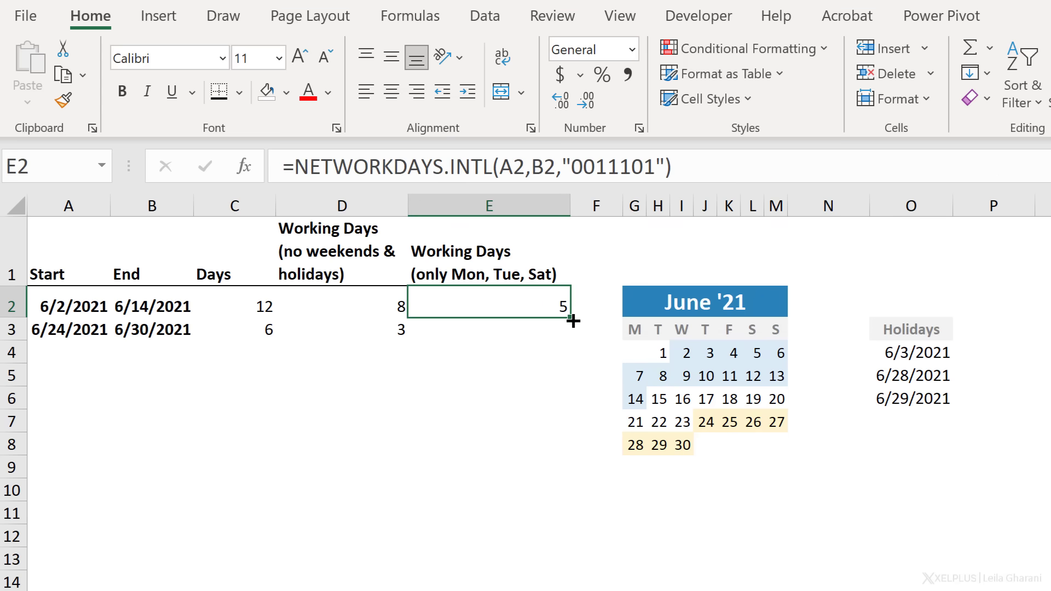
{"action": "left_click_drag", "start_coordinate": [572, 321], "coordinate": [569, 337]}
{"action": "left_click", "coordinate": [526, 327]}
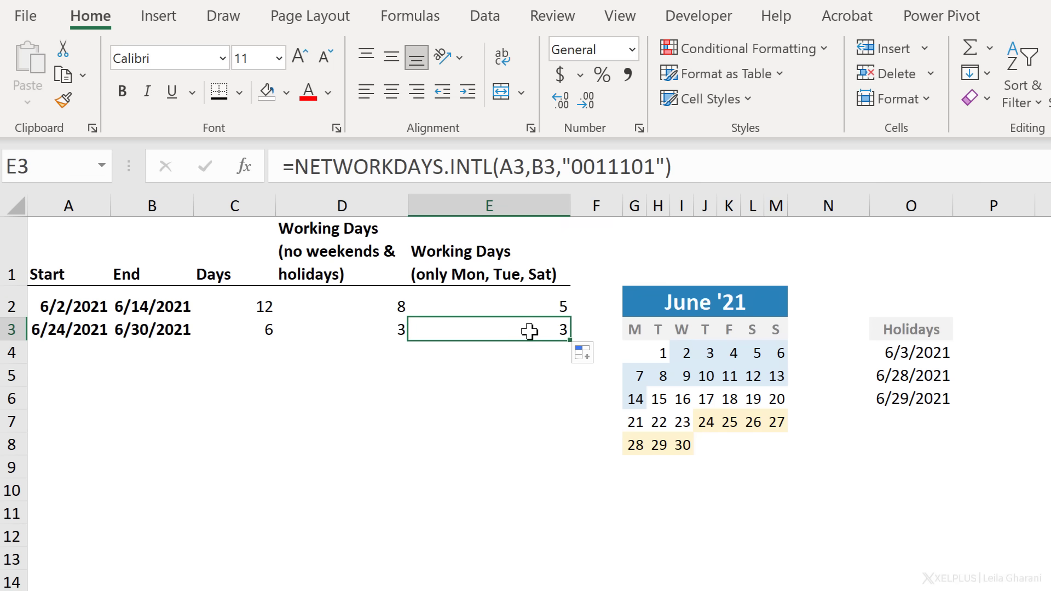
{"action": "left_click", "coordinate": [753, 421]}
{"action": "left_click", "coordinate": [635, 442]}
{"action": "left_click", "coordinate": [656, 443]}
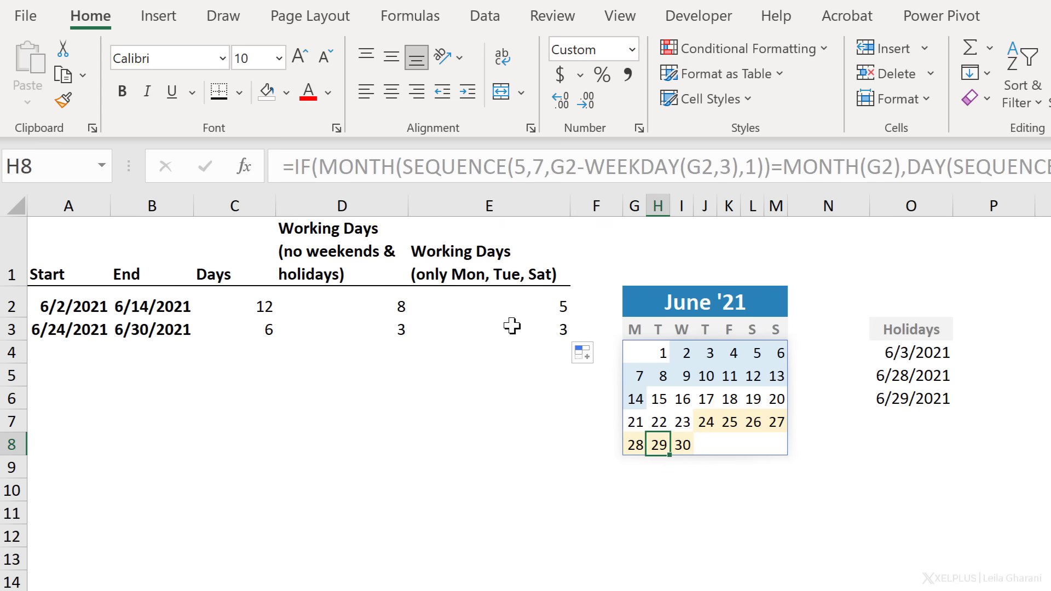
Add the absolute holiday range $O$4:$O$6 to E2's formula.
{"action": "left_click", "coordinate": [517, 307]}
{"action": "left_click", "coordinate": [666, 164]}
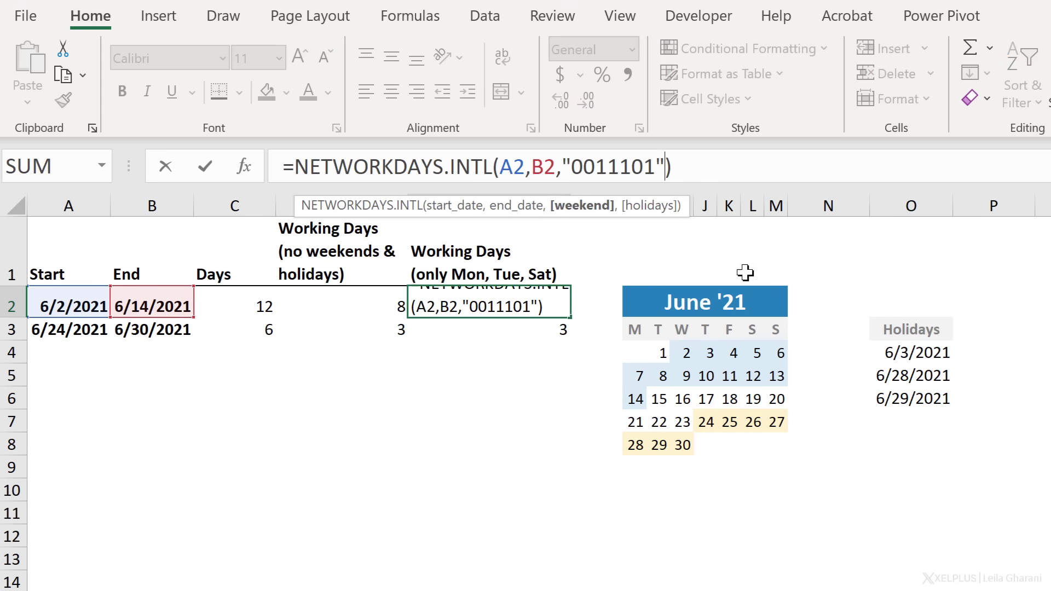
{"action": "type", "text": ","}
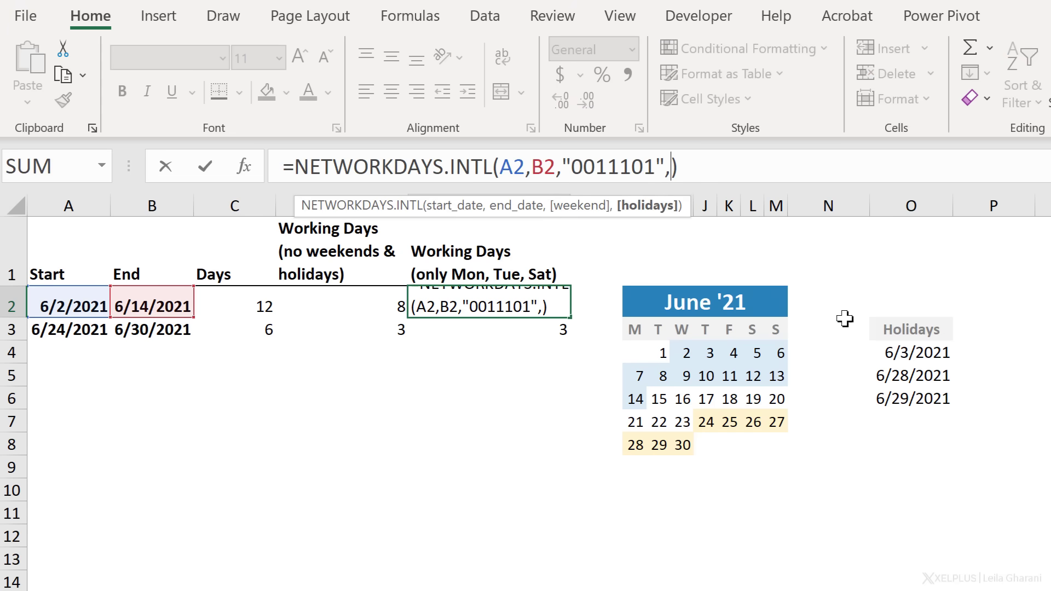
{"action": "left_click_drag", "start_coordinate": [911, 358], "coordinate": [919, 396]}
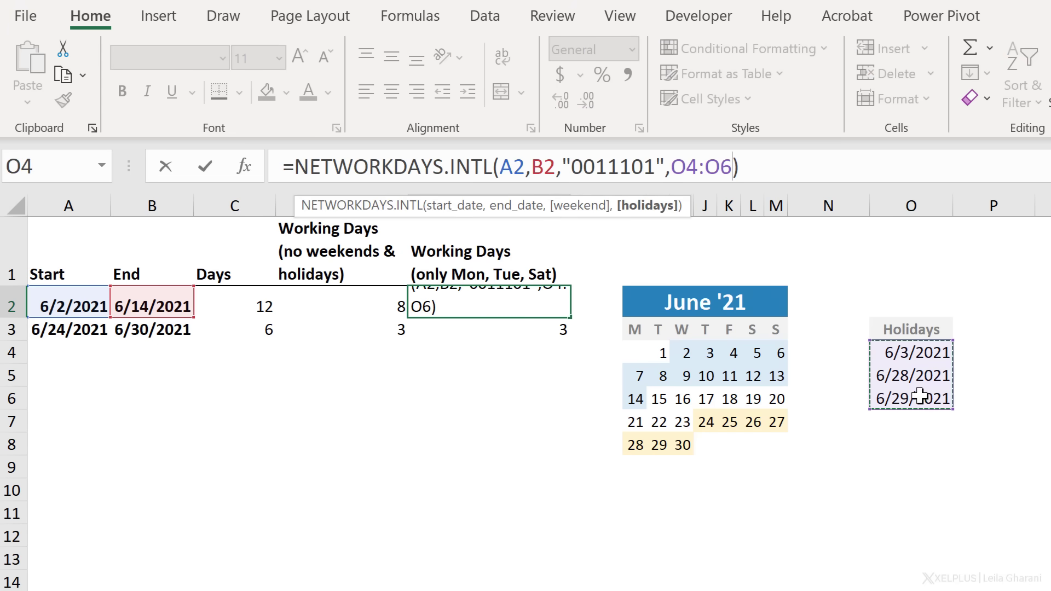
{"action": "key", "text": "F4"}
{"action": "key", "text": "Return"}
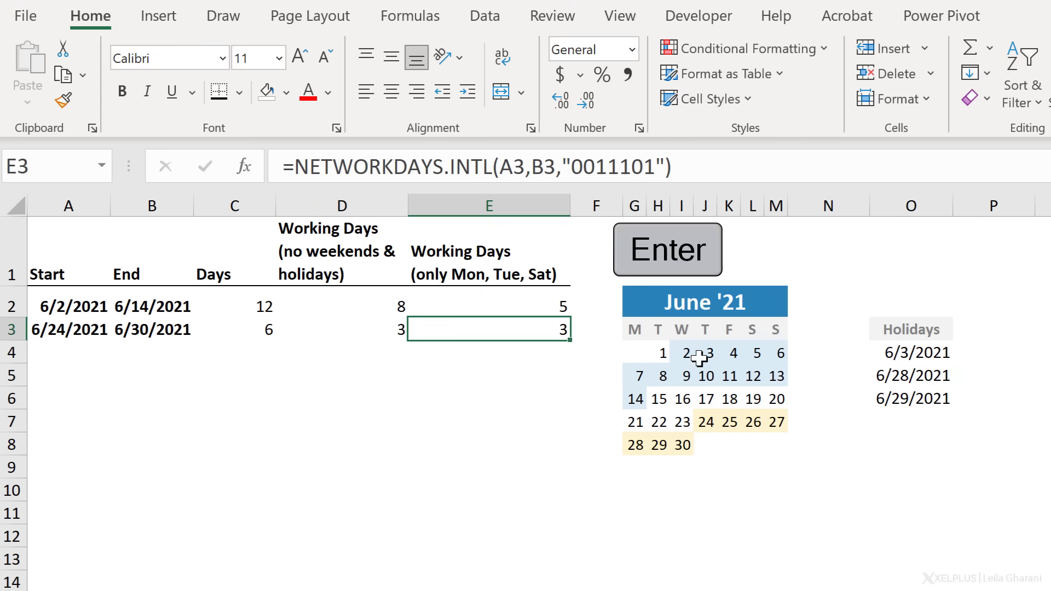
Refill E2 down to E3, which drops to 1 because 28 and 29 June are holidays.
{"action": "left_click", "coordinate": [545, 313]}
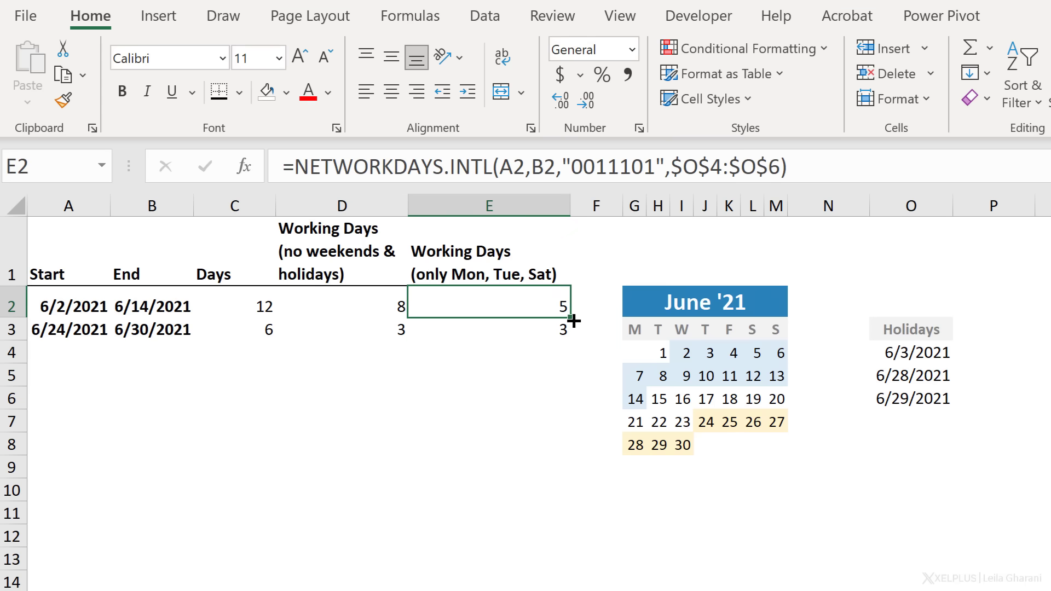
{"action": "left_click_drag", "start_coordinate": [570, 318], "coordinate": [565, 335]}
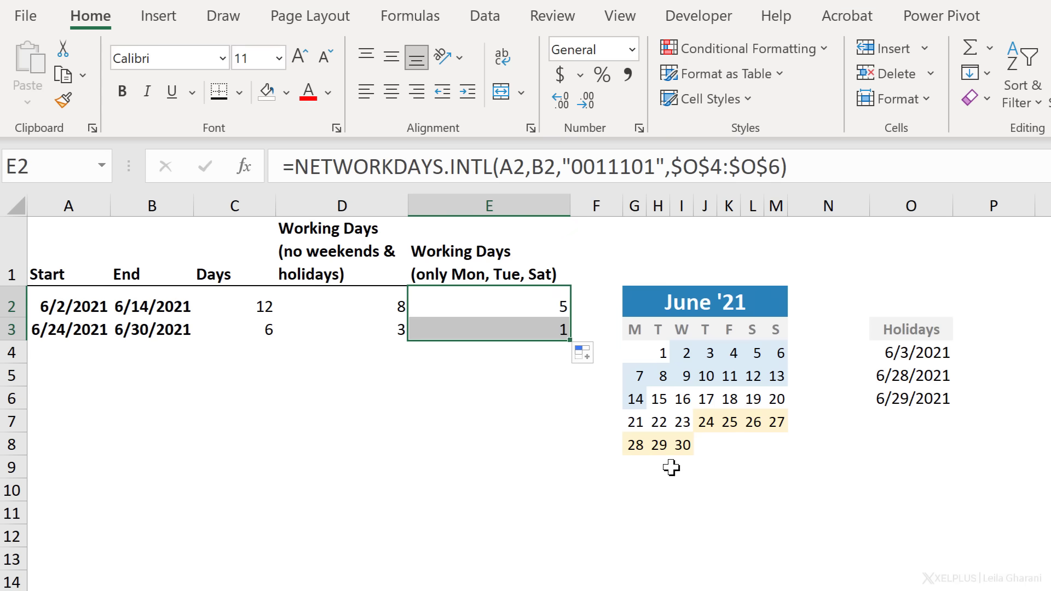
{"action": "left_click", "coordinate": [641, 446]}
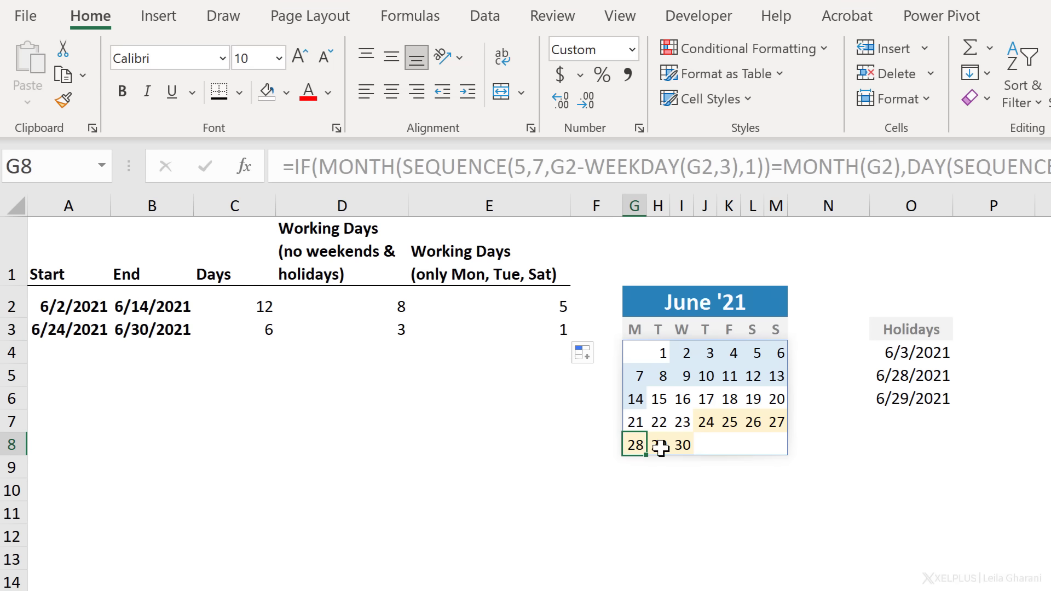
{"action": "left_click", "coordinate": [658, 446]}
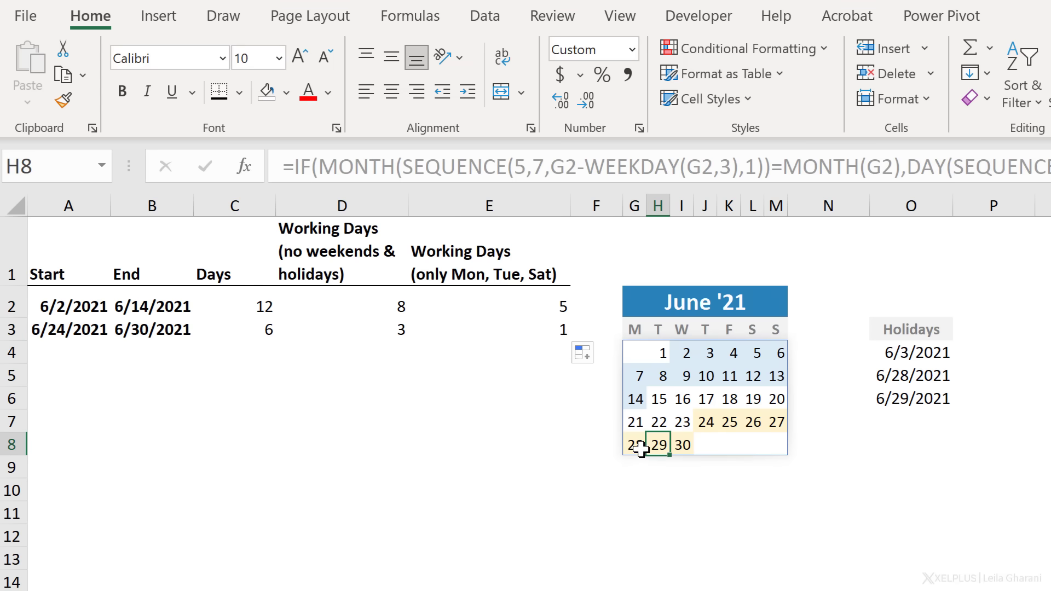
{"action": "left_click", "coordinate": [507, 296]}
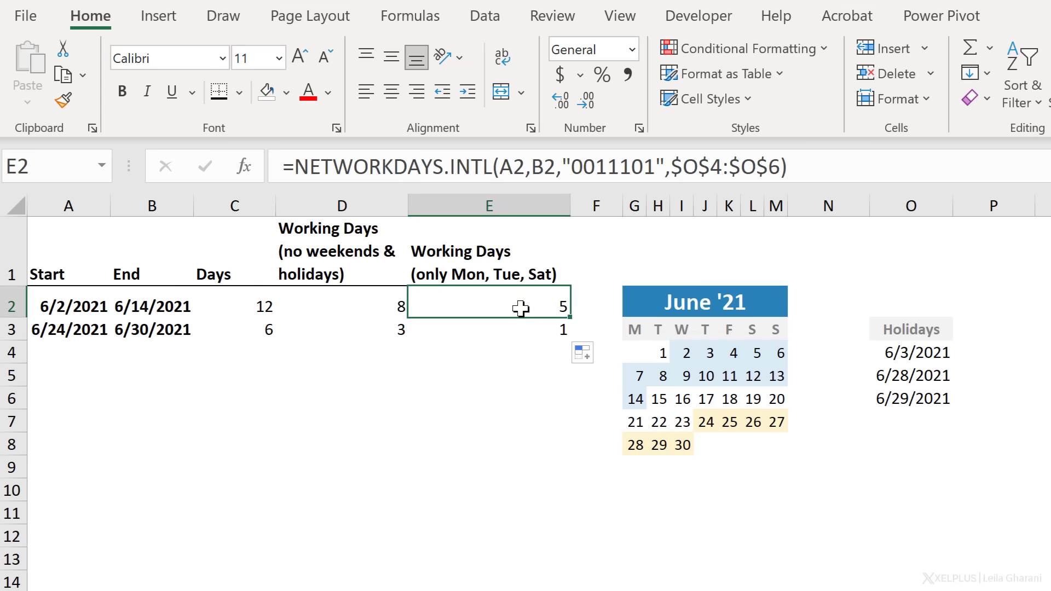
Select calendar cell G4 and expand the formula bar to read its full IF/SEQUENCE formula.
{"action": "left_click", "coordinate": [646, 359]}
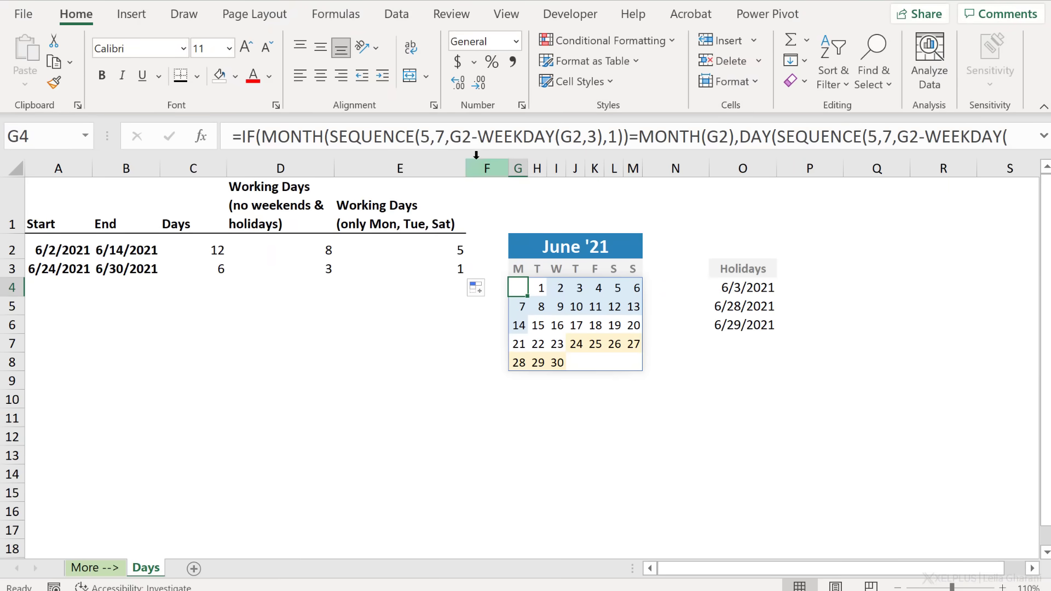
{"action": "left_click_drag", "start_coordinate": [471, 167], "coordinate": [464, 192]}
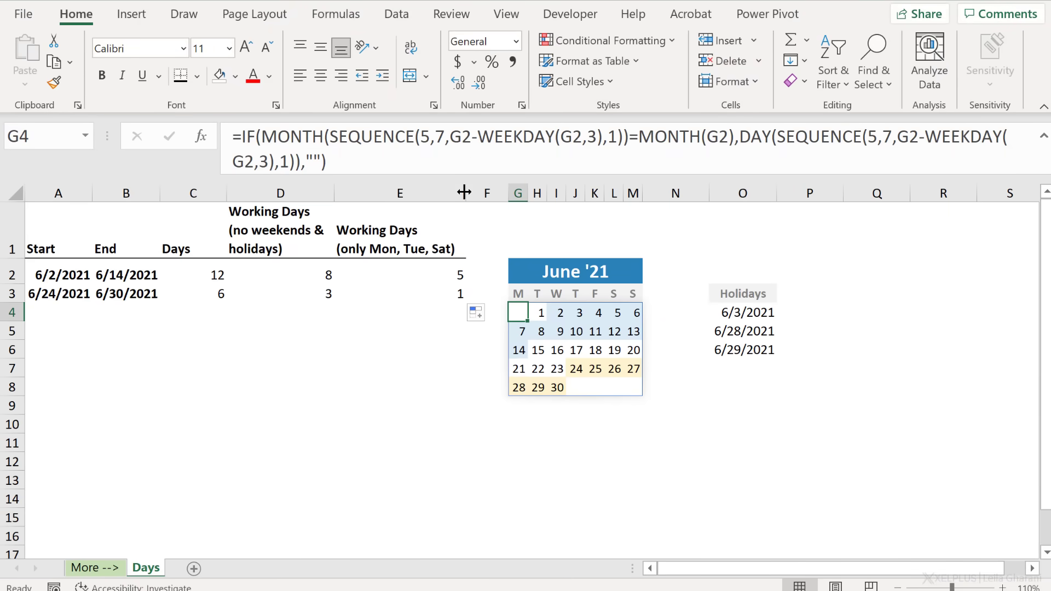